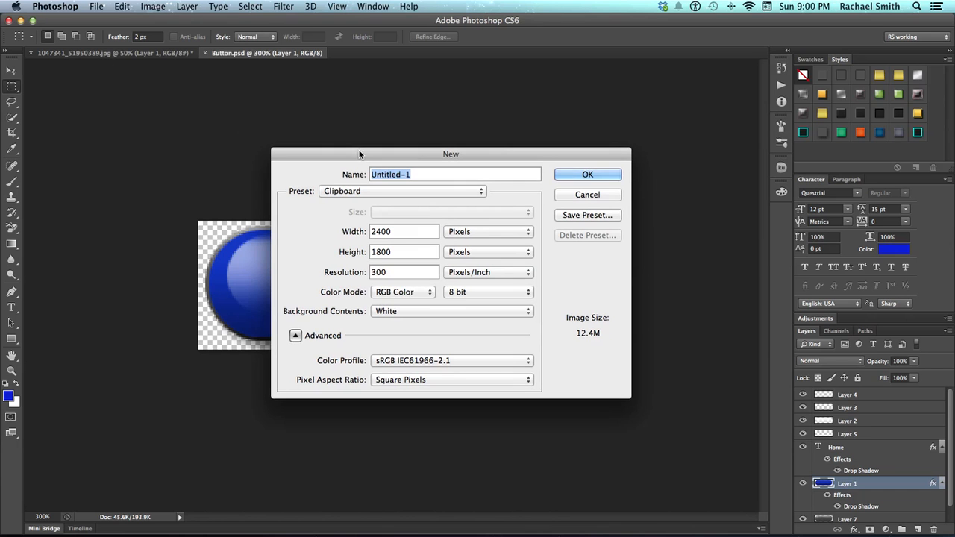
Step: Create a new RGB Color document 3 inches wide and 1 inch high at a resolution of 72 pixels/inch
click(390, 296)
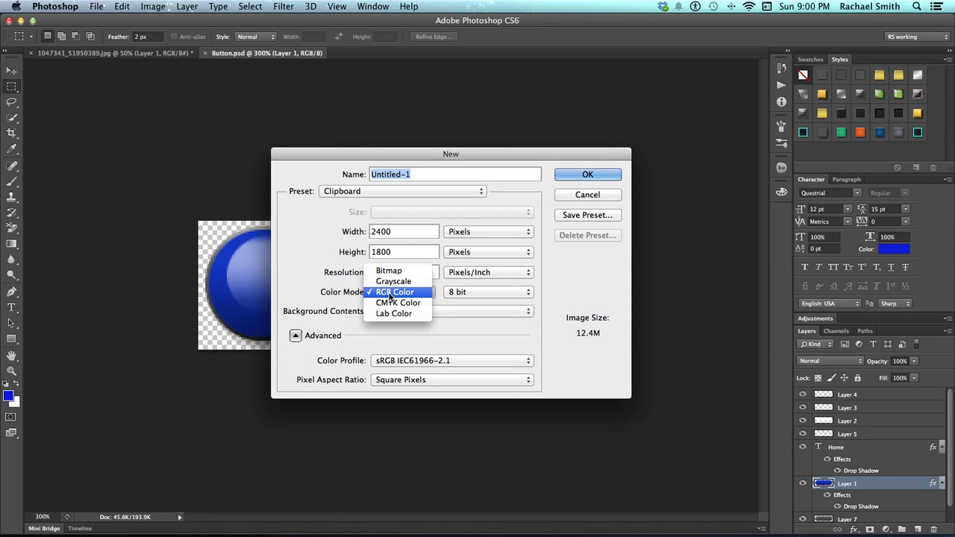
click(390, 296)
drag(388, 272, 343, 266)
text(7)
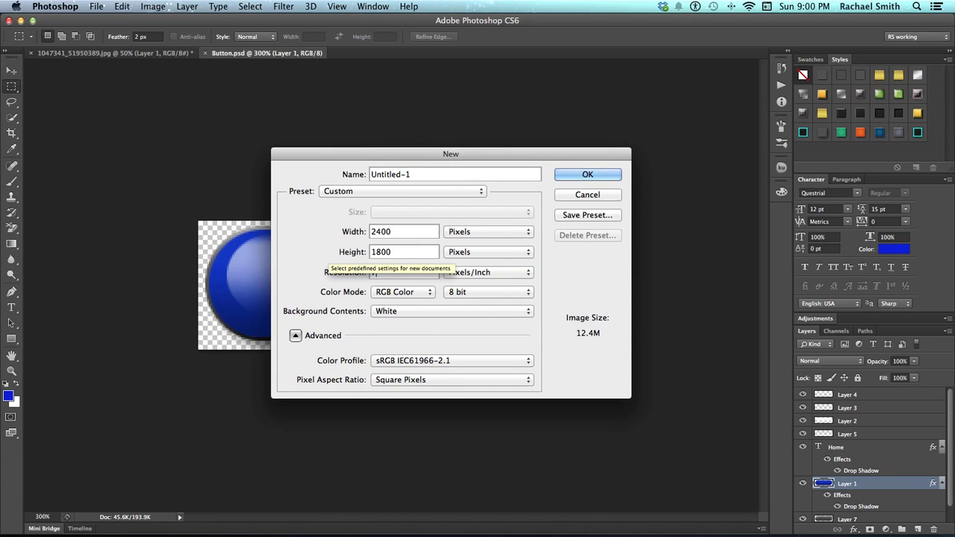
text(2)
click(468, 236)
click(472, 249)
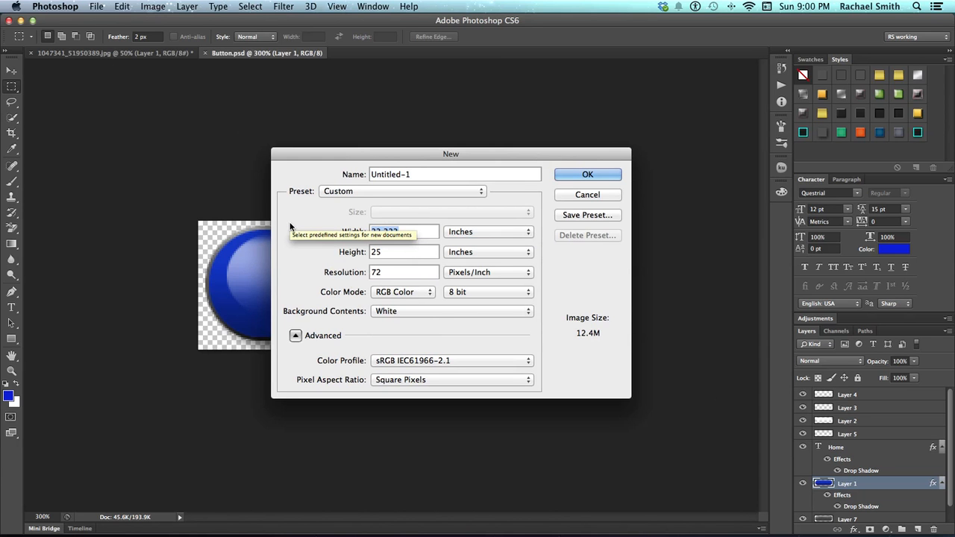
text(3)
key(Tab)
text(1)
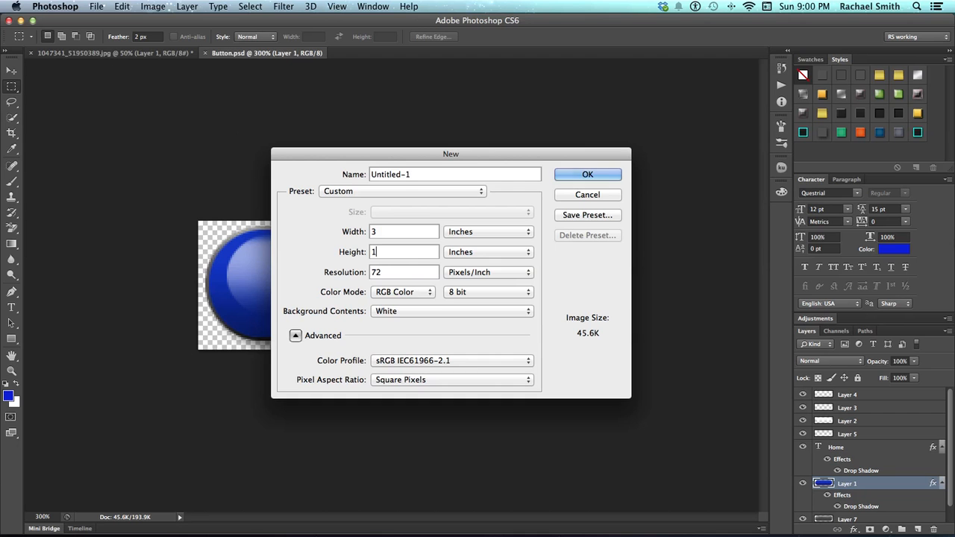
click(586, 175)
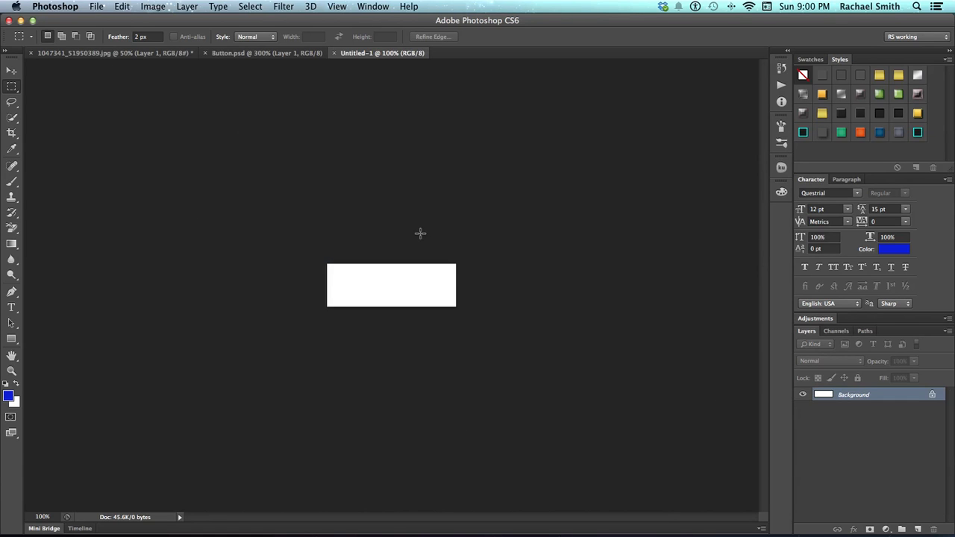
Step: Add a new empty layer above the Background layer
key(super+equal)
key(super+equal)
key(super+equal)
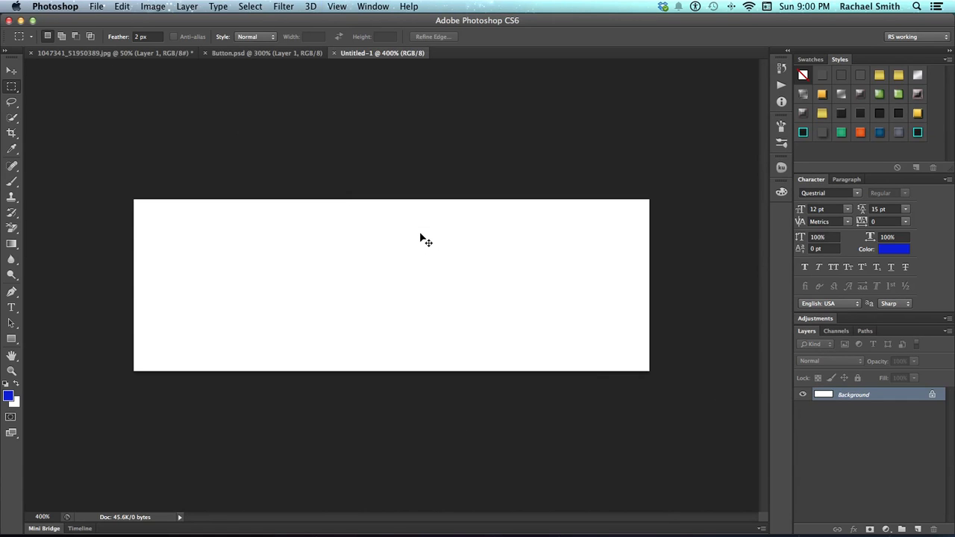
key(super+equal)
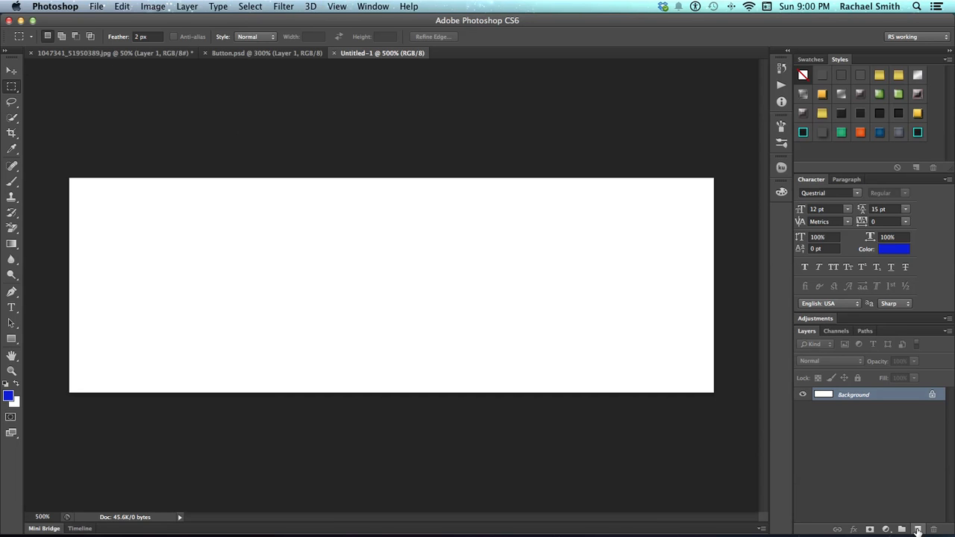
click(918, 529)
click(803, 408)
click(804, 408)
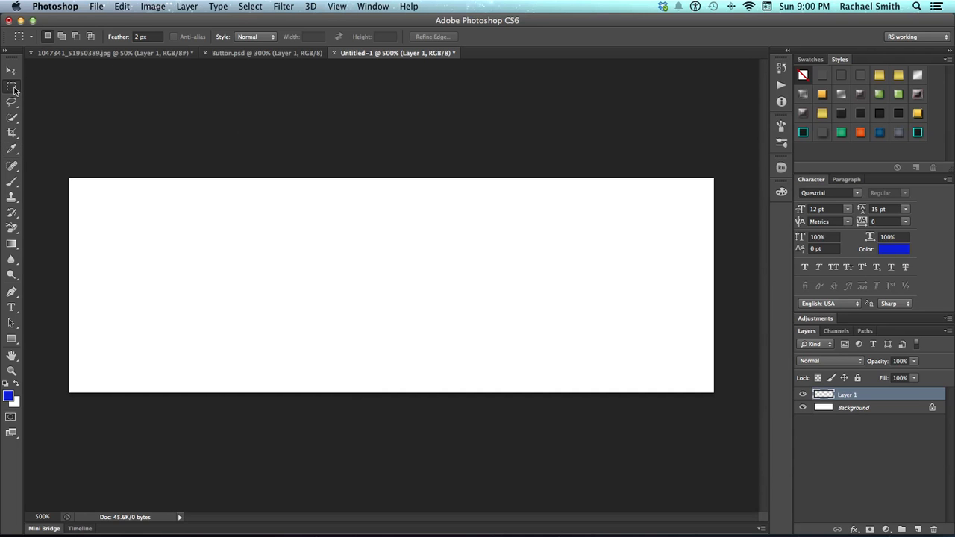
Step: Set the marquee feather to 0 px and make a wide rectangular selection across the middle of the canvas
click(151, 36)
text(0)
key(Return)
drag(154, 214, 551, 352)
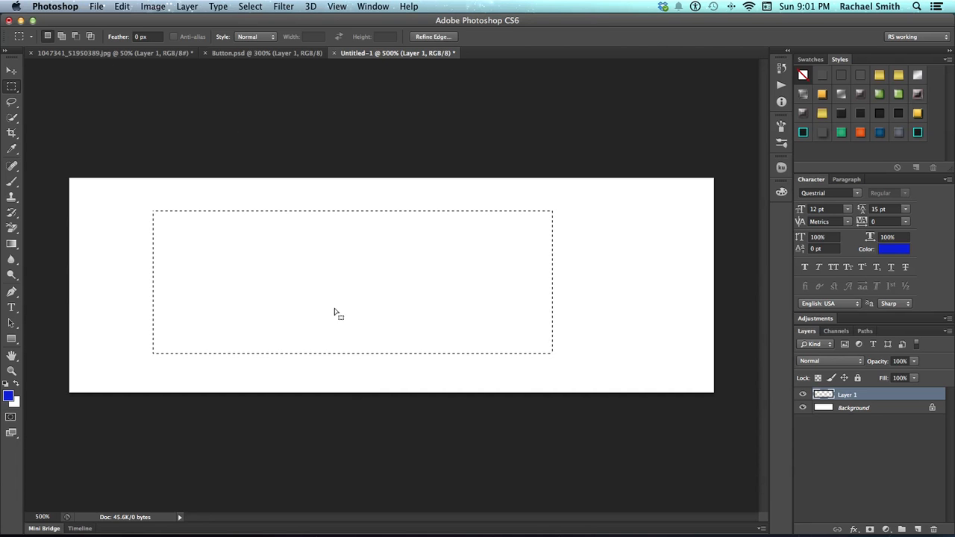
Step: Add a circle as tall as the rectangle to the selection with the Elliptical Marquee, rounding its right end
click(13, 91)
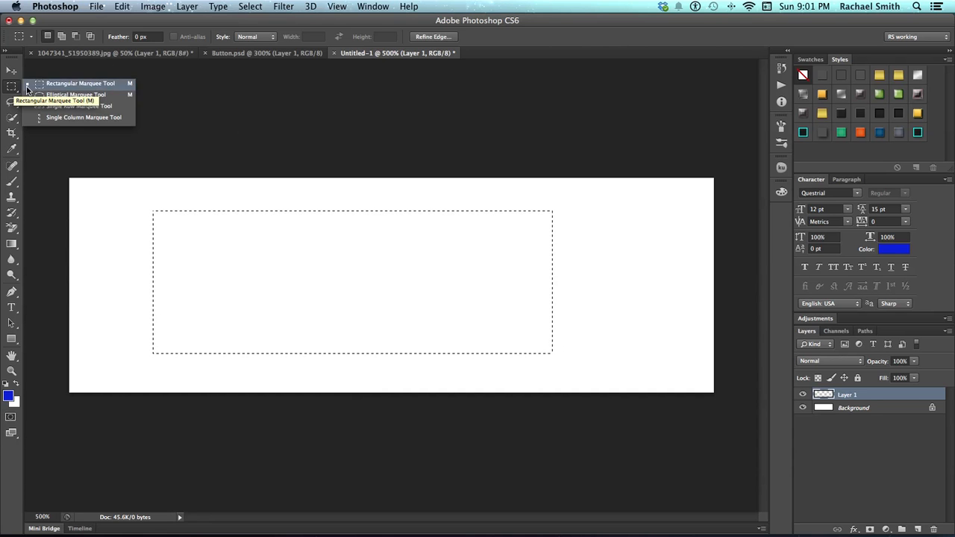
click(37, 94)
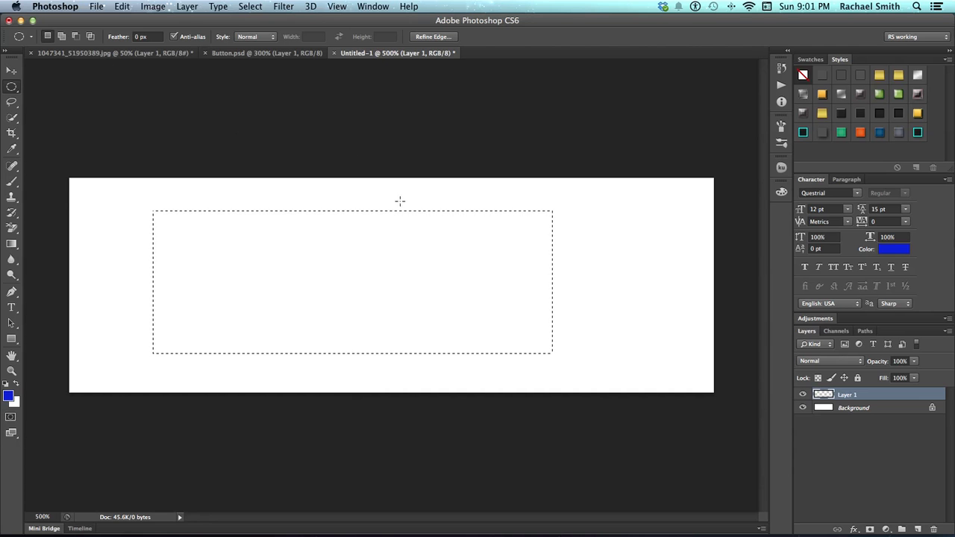
key(shift)
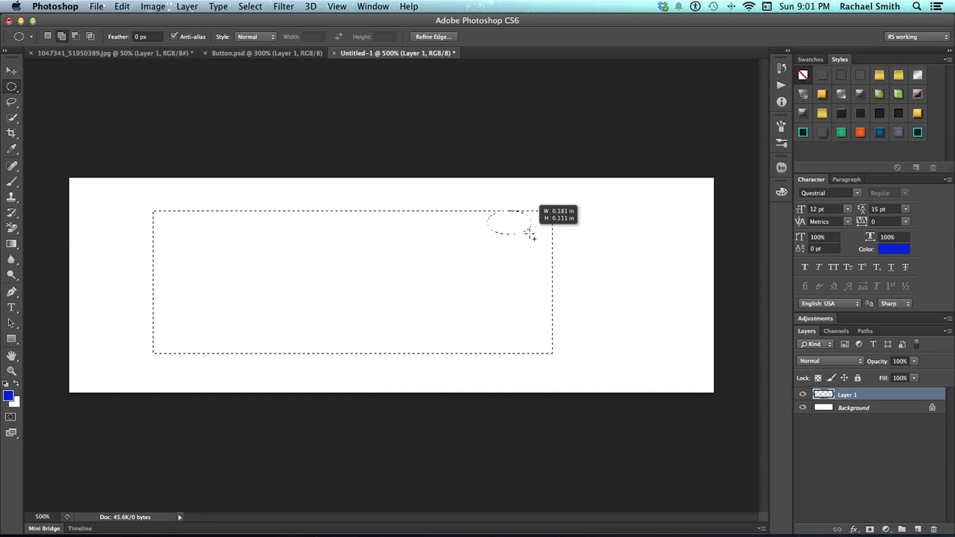
drag(556, 274, 617, 355)
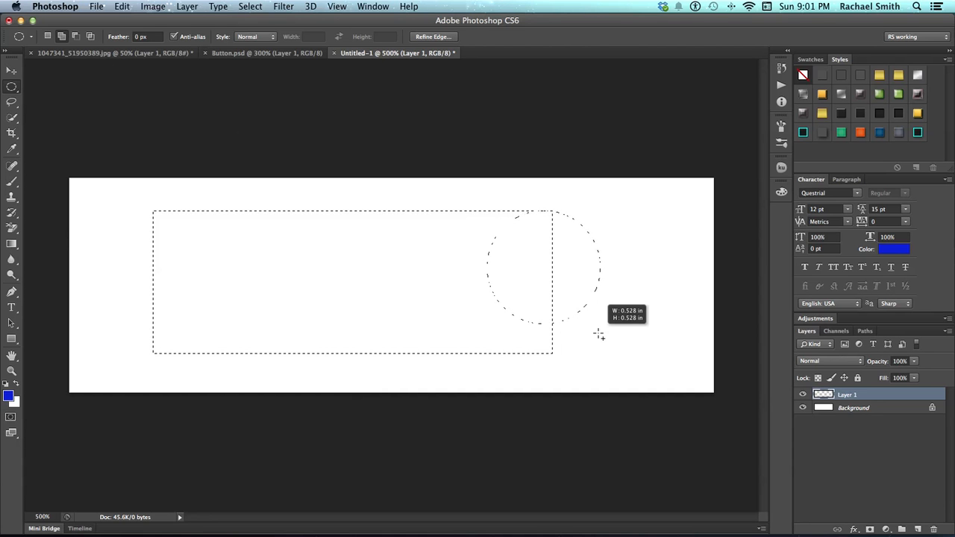
mouse_move(625, 358)
mouse_down()
mouse_move(608, 350)
mouse_move(619, 358)
mouse_up()
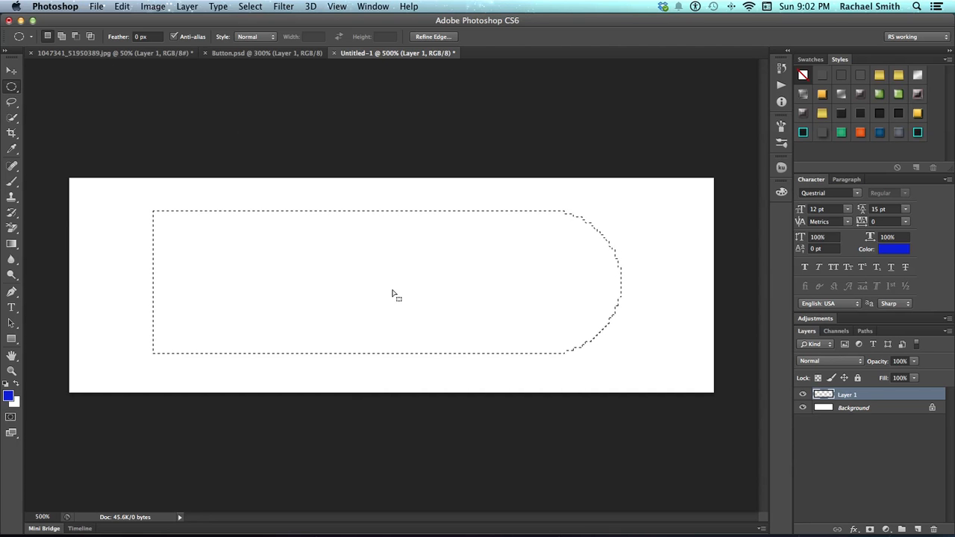
Step: Shift the selection slightly to the right and add a matching circle that rounds its left end into a pill shape
drag(386, 287, 420, 290)
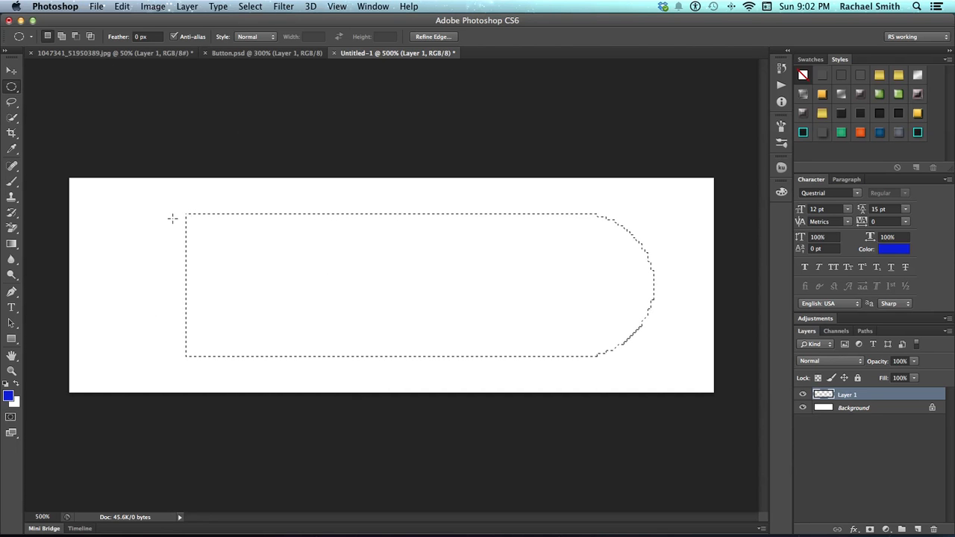
key(shift)
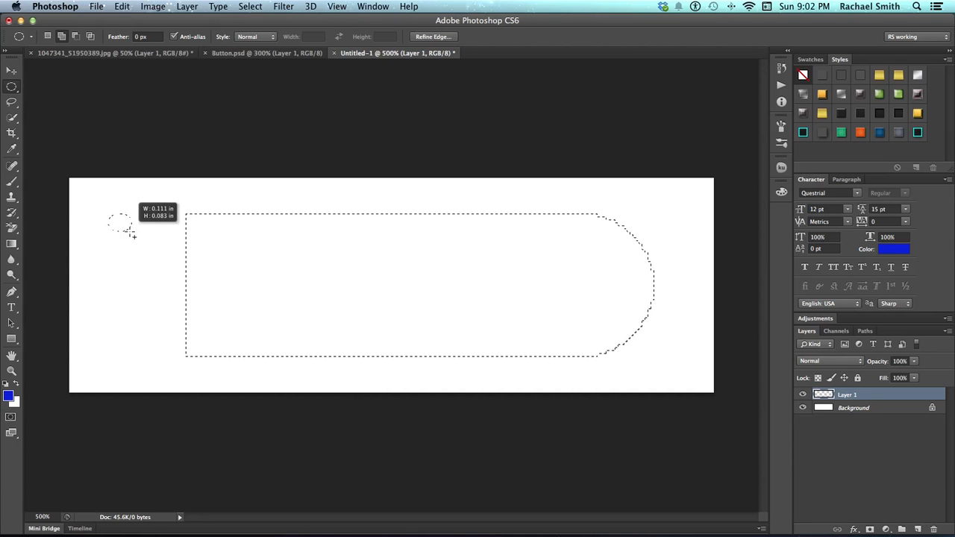
drag(165, 255, 324, 354)
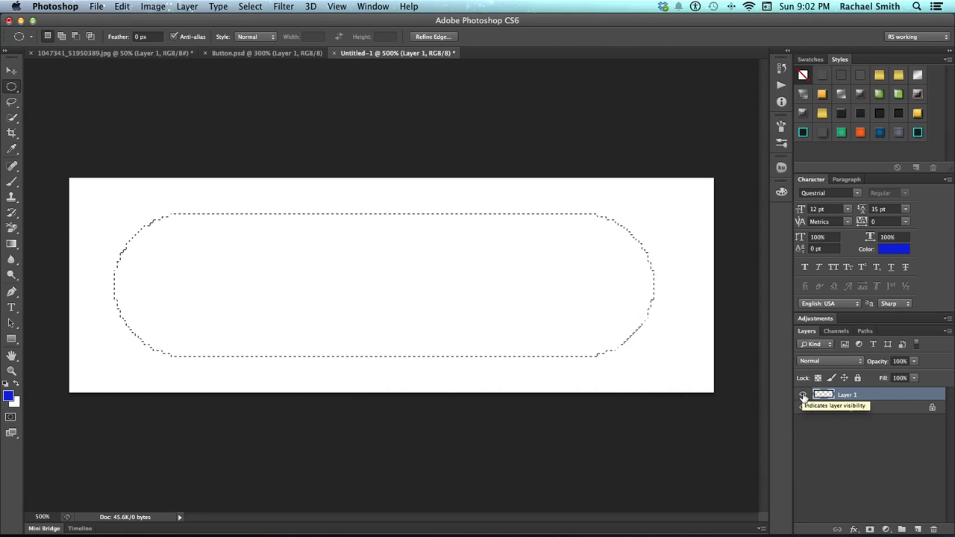
Step: Set the foreground colour to blue #0a14de and fill the pill-shaped selection on Layer 1 with it
click(8, 396)
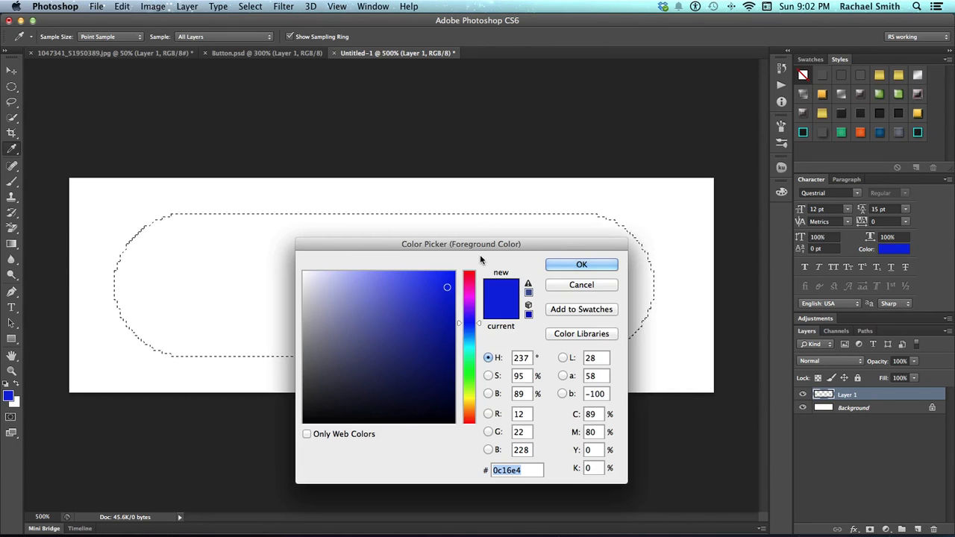
drag(480, 244, 564, 240)
drag(532, 284, 532, 287)
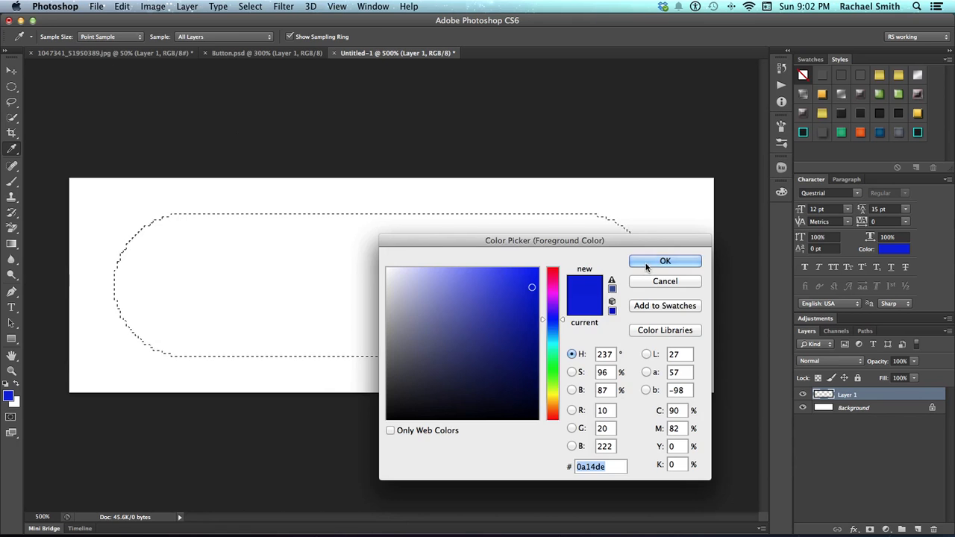
click(646, 261)
key(m)
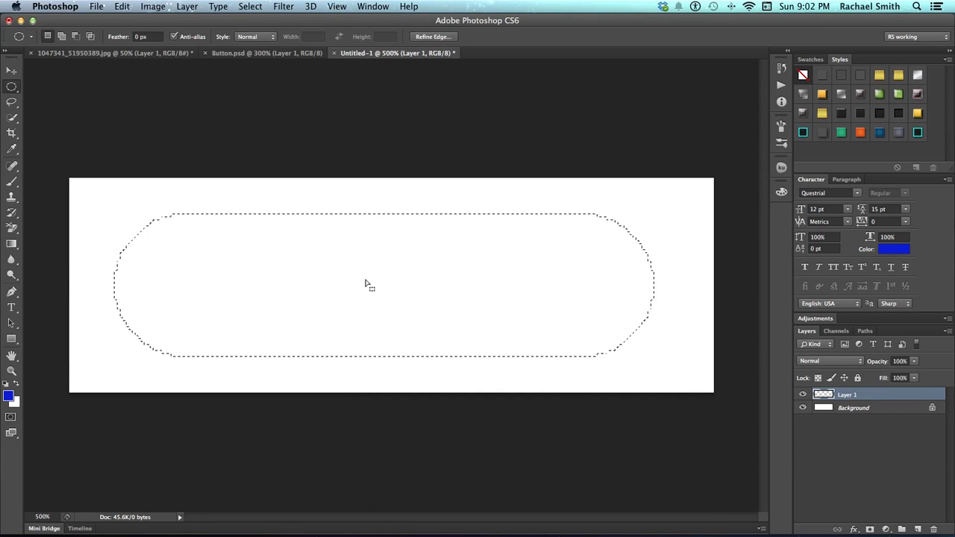
key(alt)
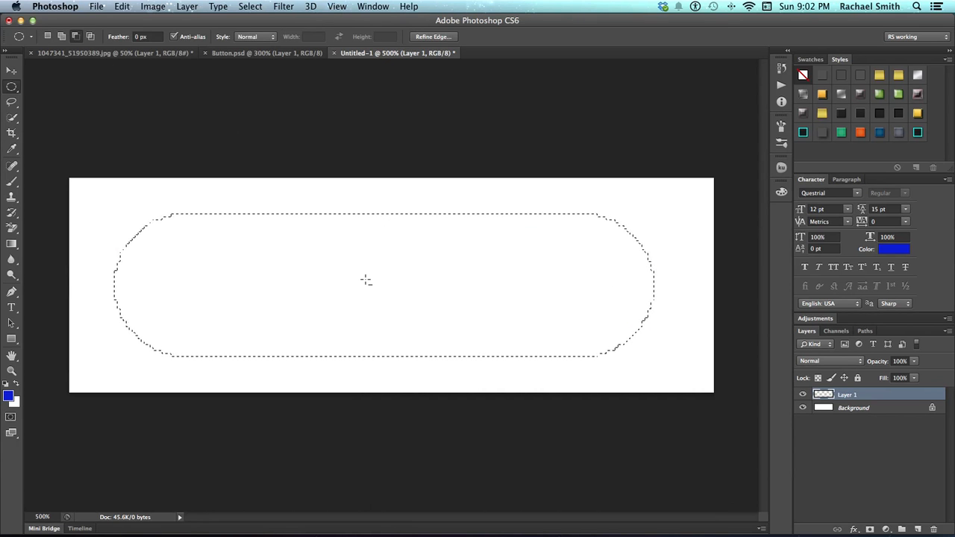
key(alt+BackSpace)
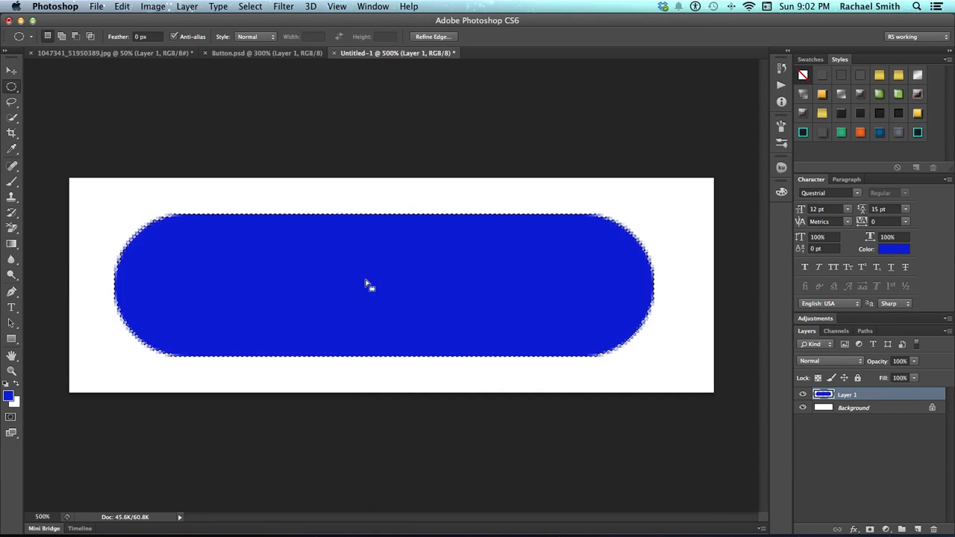
Step: Rename Layer 1 as Base
double_click(846, 394)
text(Base)
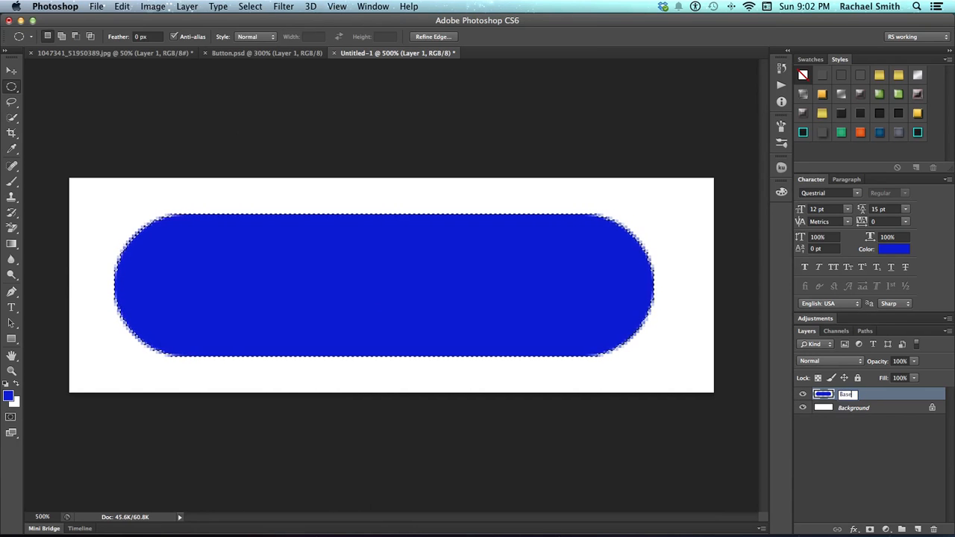
key(Return)
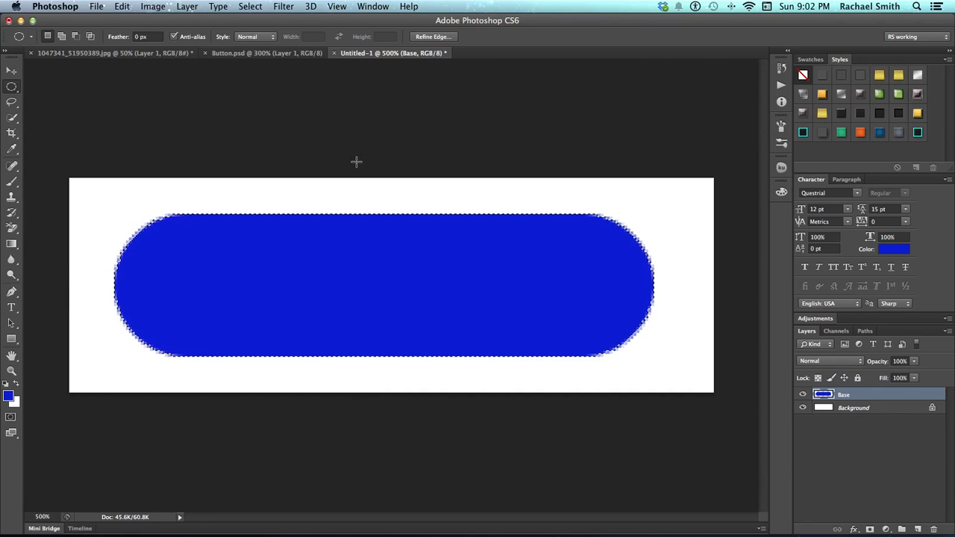
Step: Add a new layer above Base and name it Reflection
click(325, 54)
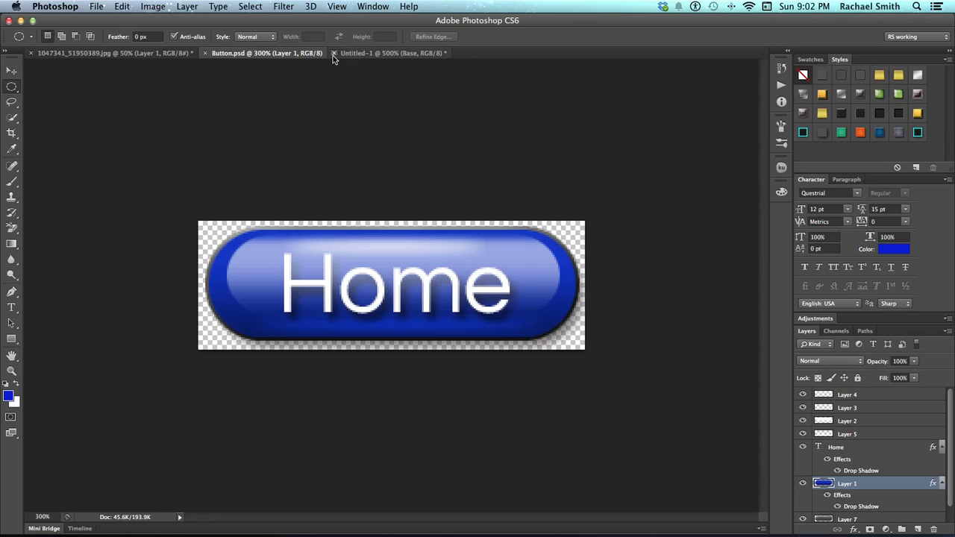
click(375, 54)
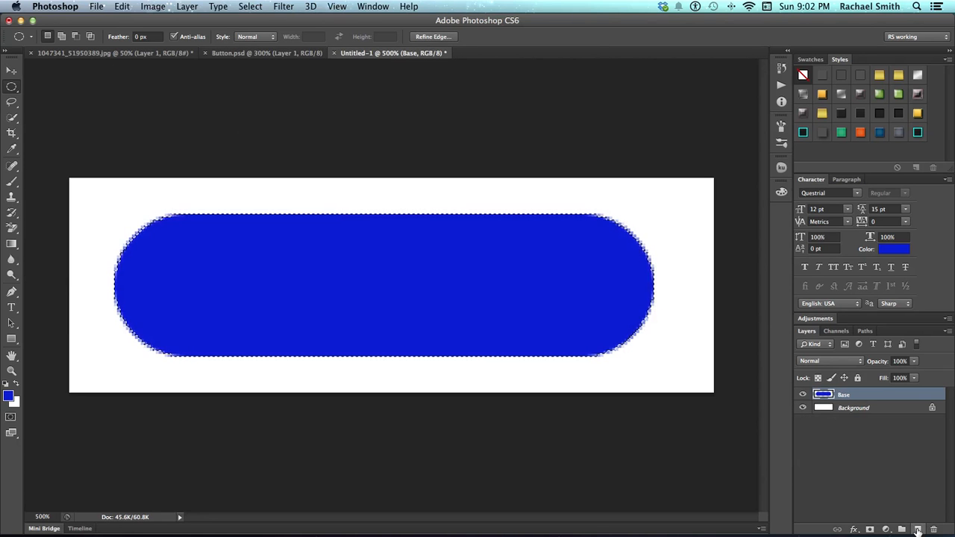
click(918, 529)
double_click(850, 394)
text(Reflection)
key(Return)
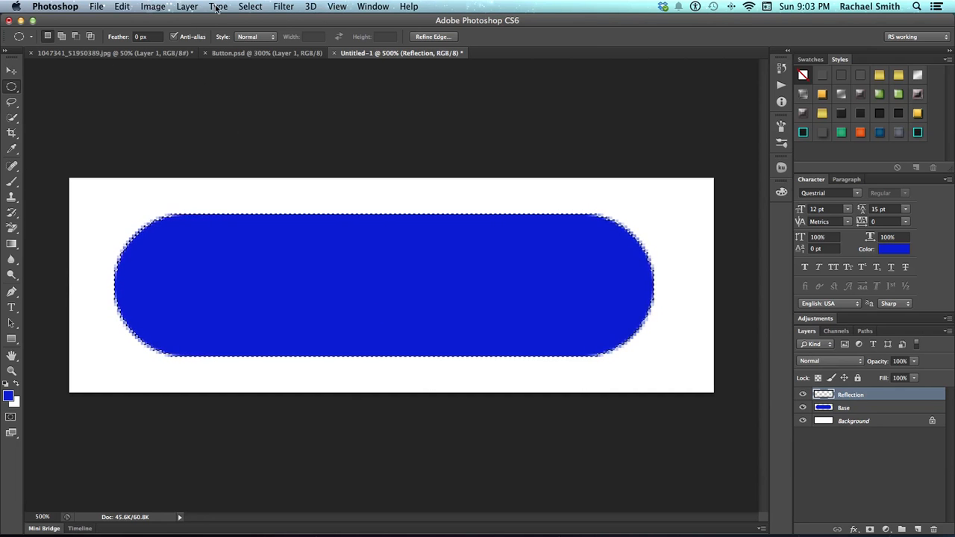
Step: Transform the pill selection to 89.5% width and 87.5% height, centred horizontally and set slightly nearer the top of the blue shape
click(254, 53)
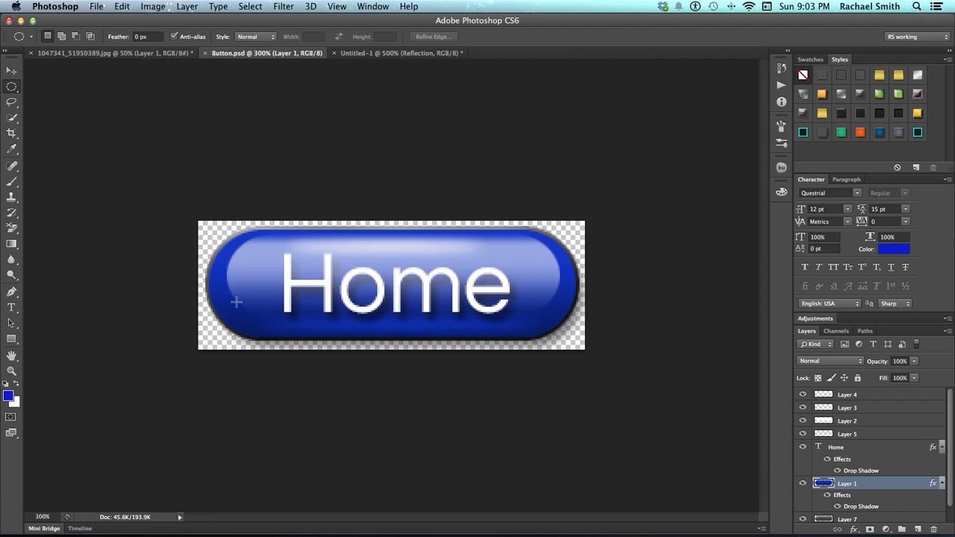
click(369, 53)
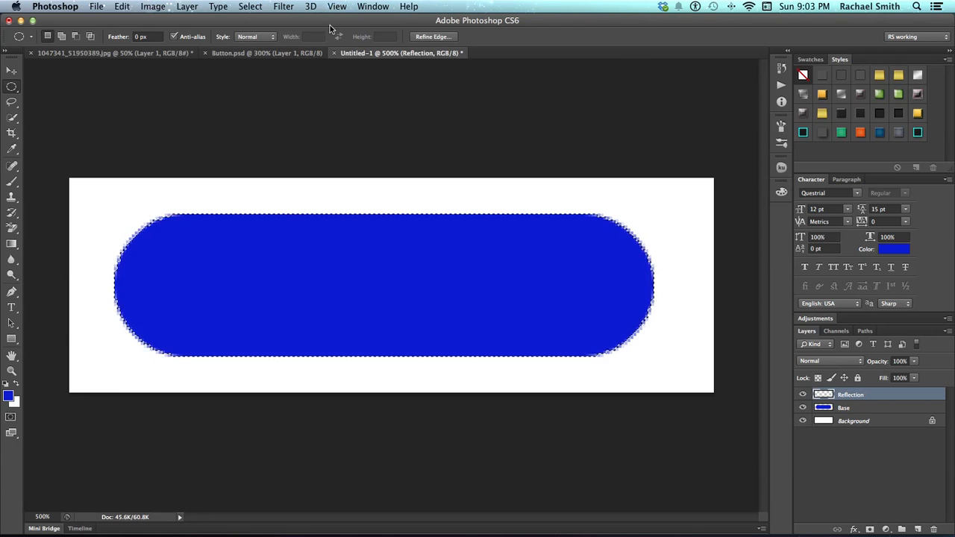
click(248, 6)
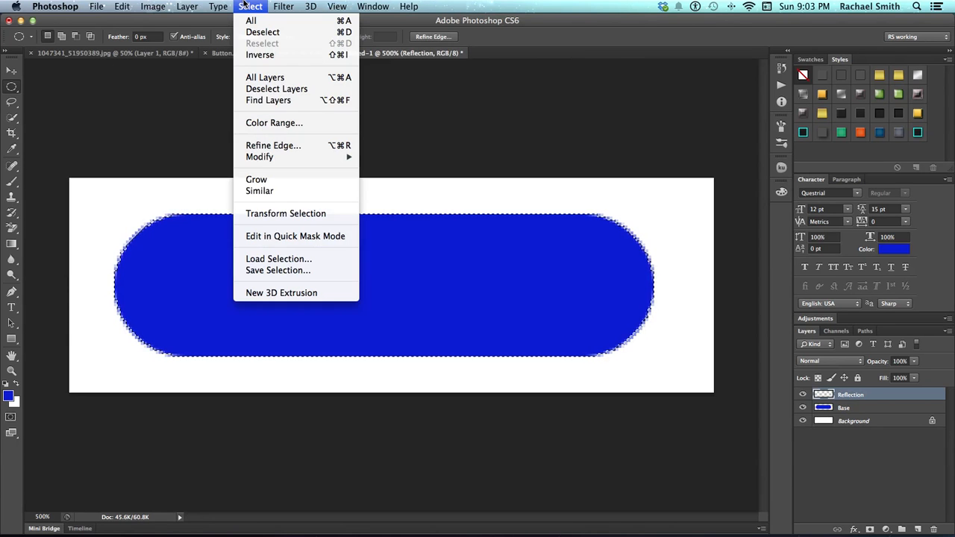
click(270, 214)
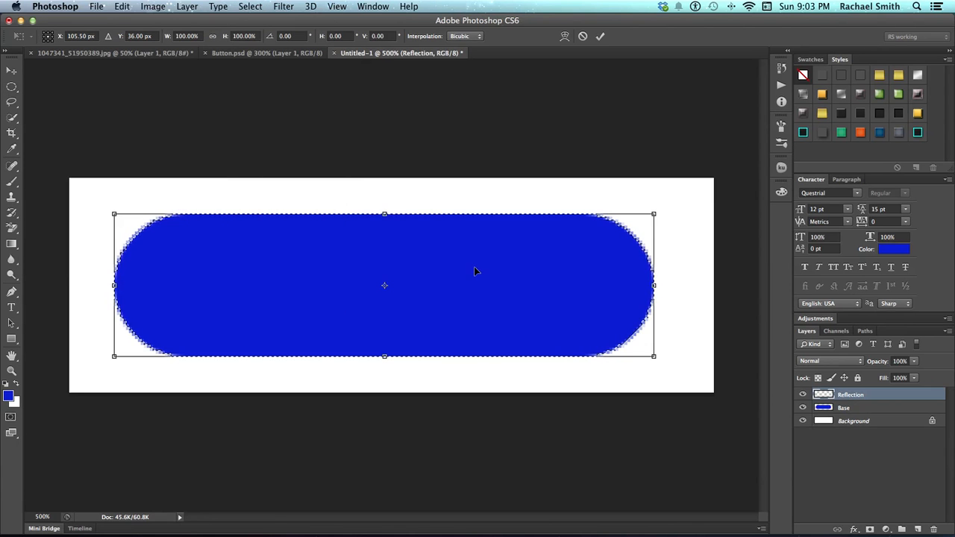
drag(654, 284, 627, 285)
drag(113, 285, 142, 287)
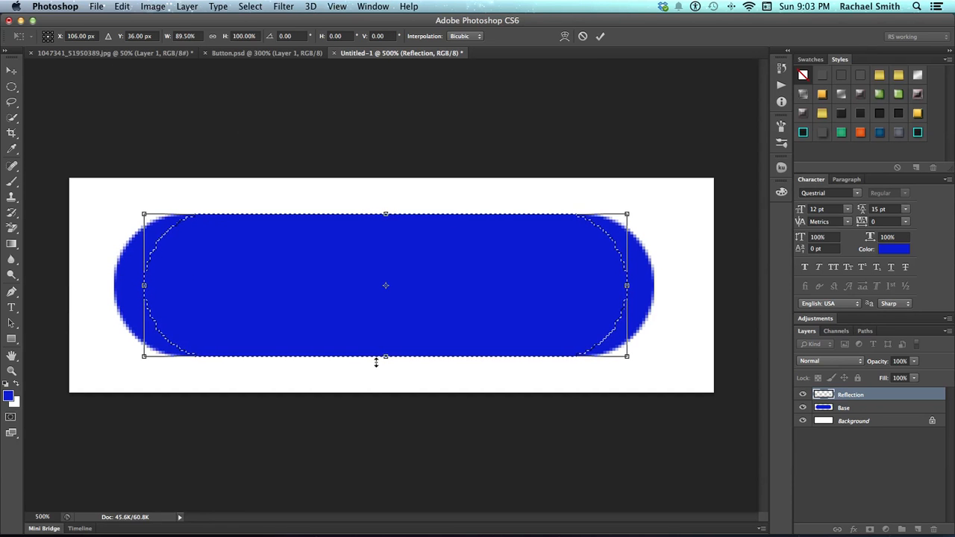
drag(385, 357, 386, 344)
drag(384, 215, 385, 220)
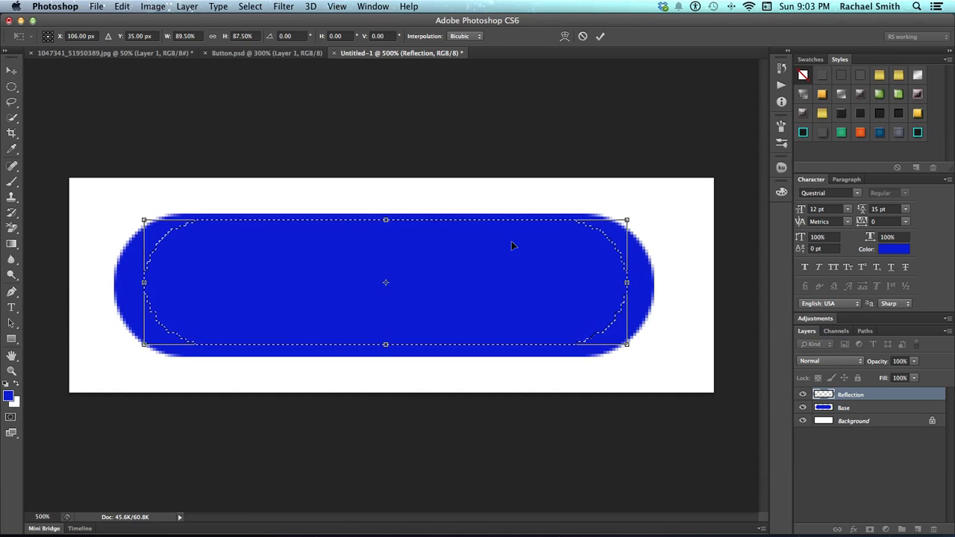
key(Return)
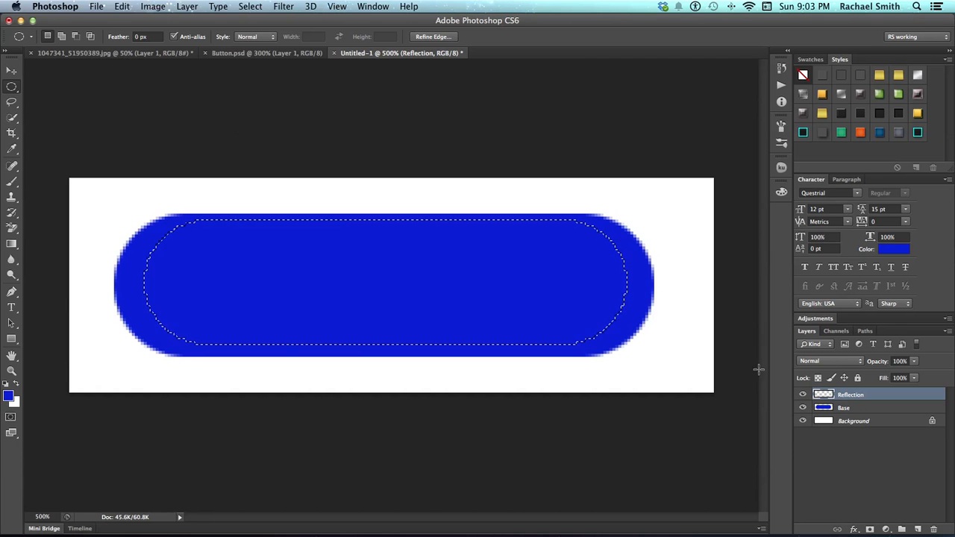
Step: Fill the inner pill selection on the Reflection layer with white and clear the selection
click(16, 384)
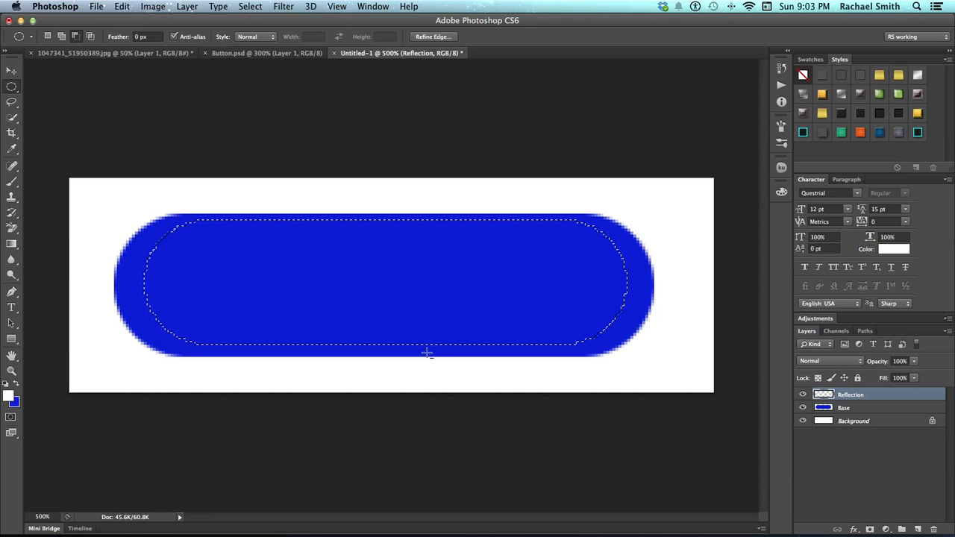
key(alt+BackSpace)
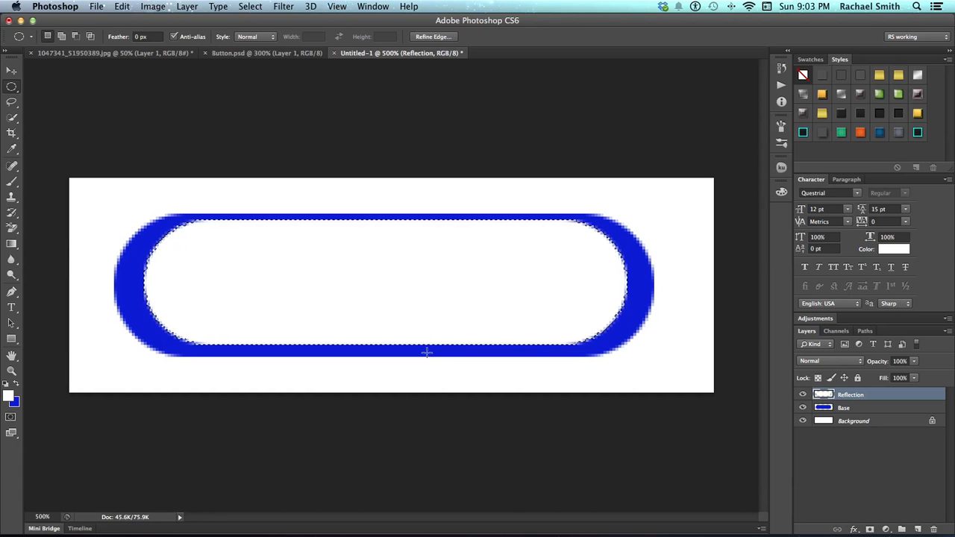
key(super+d)
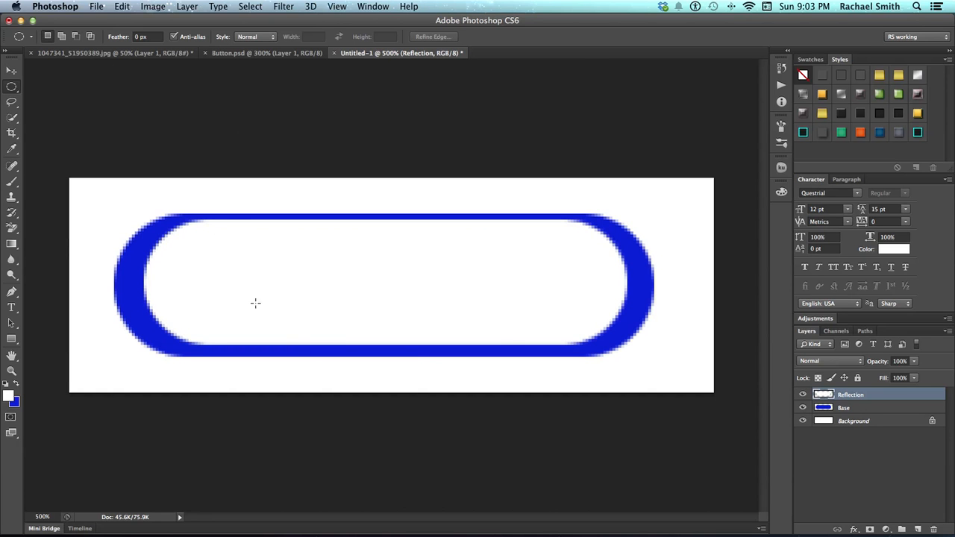
Step: After checking Button.psd, delete the lower part of the white reflection with a wide rectangular selection feathered 8 px, and deselect
click(217, 55)
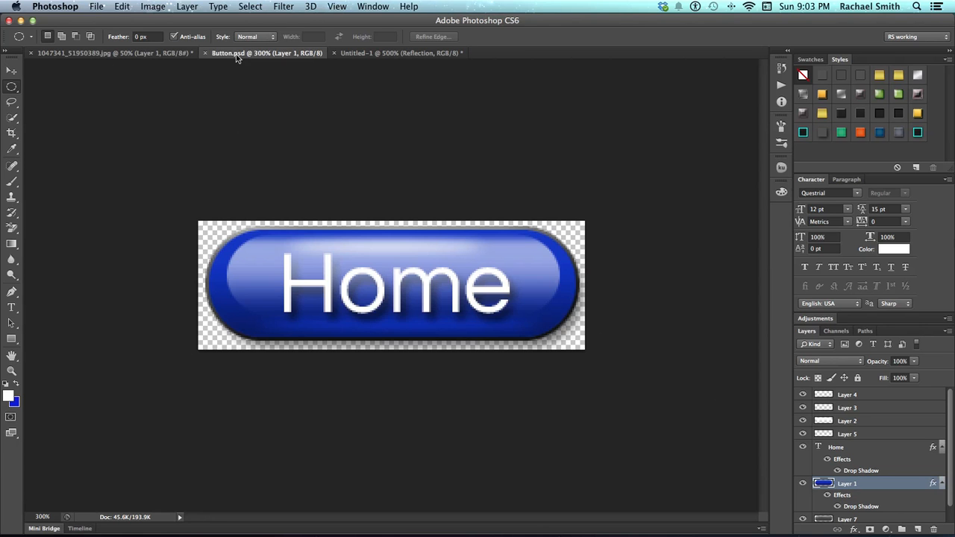
click(373, 54)
drag(14, 88, 50, 83)
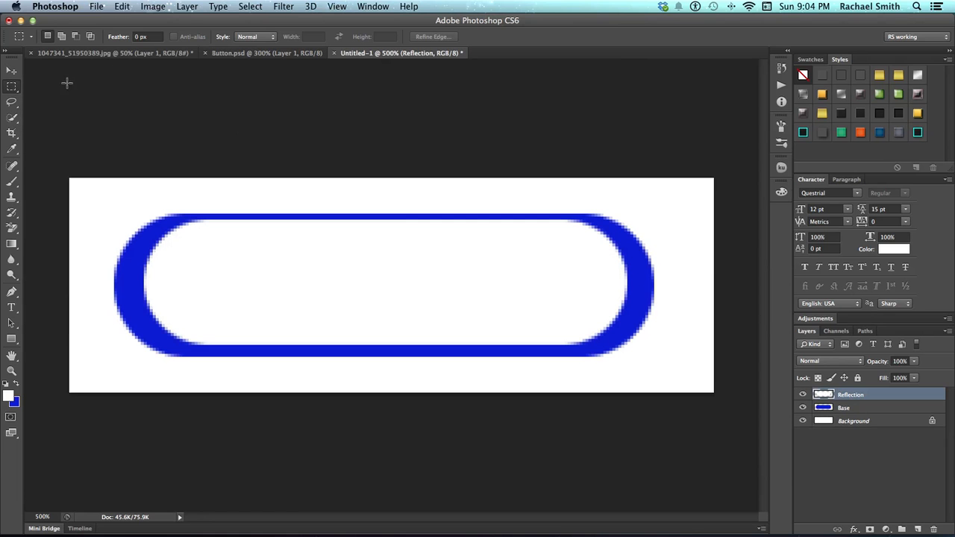
click(149, 36)
text(8)
key(Return)
drag(109, 315, 676, 376)
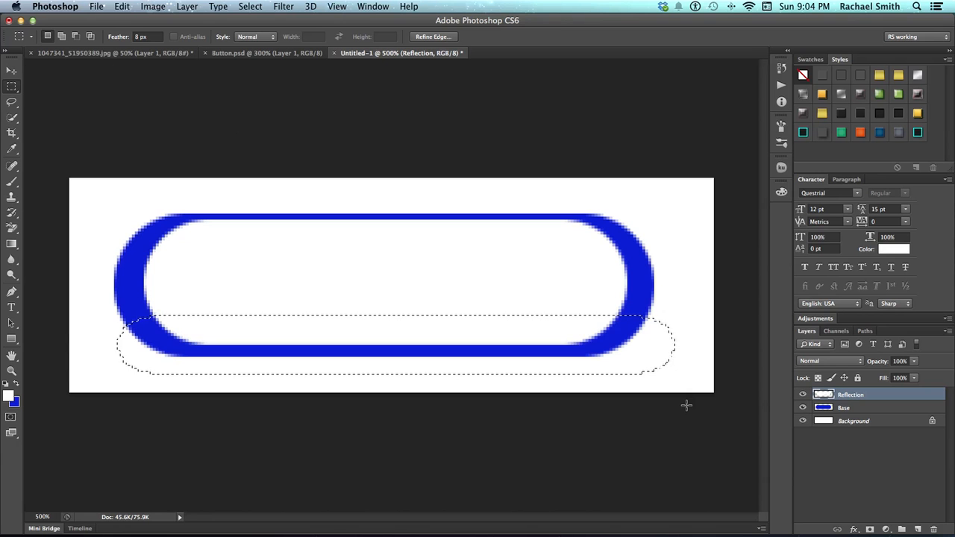
key(Delete)
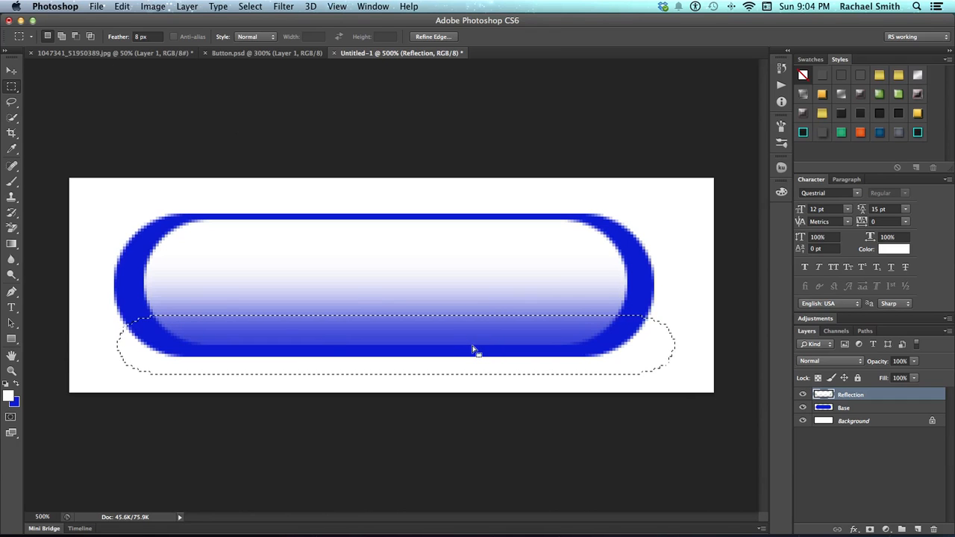
key(super+d)
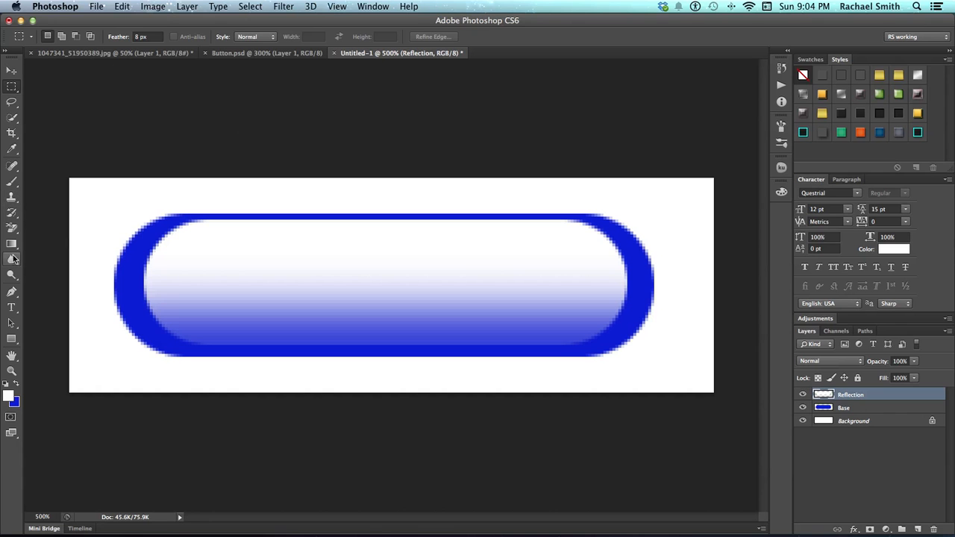
Step: Set up the standard Eraser with a 16 px brush at 24% hardness
key(e)
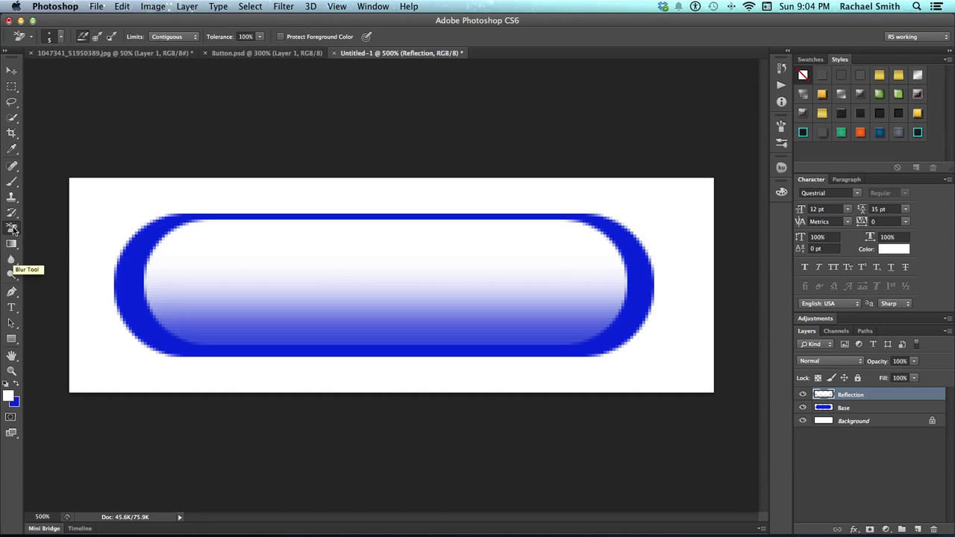
click(11, 227)
click(45, 225)
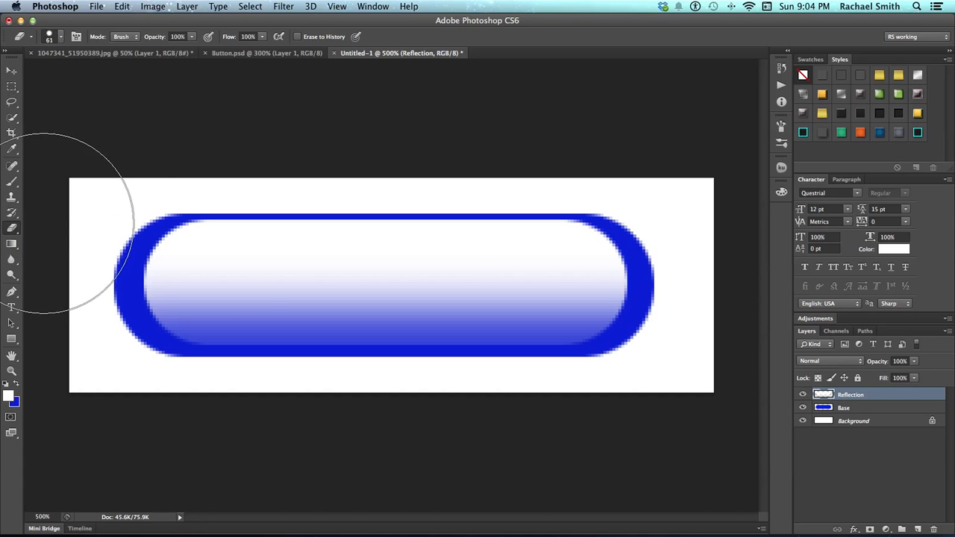
right_click(407, 261)
drag(456, 287, 432, 291)
drag(535, 315, 494, 320)
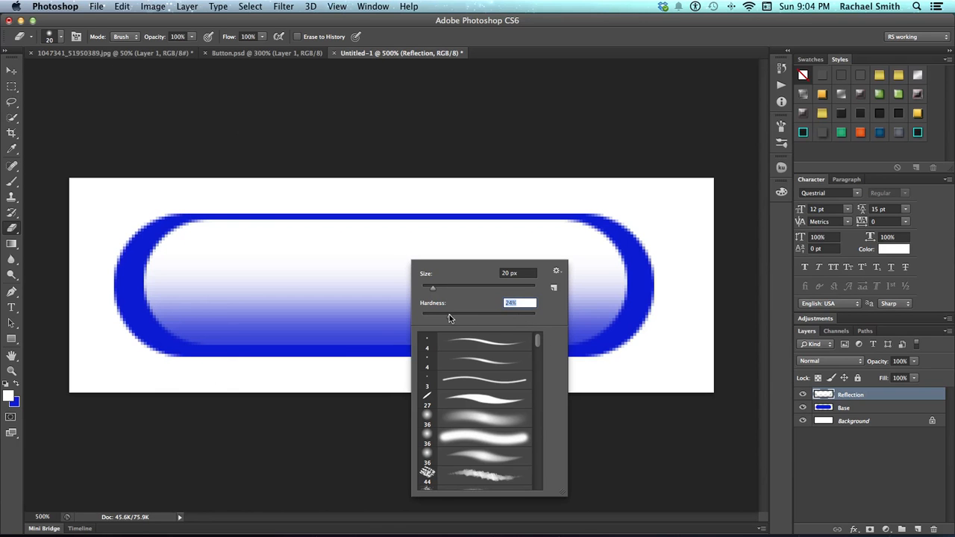
drag(434, 286, 430, 287)
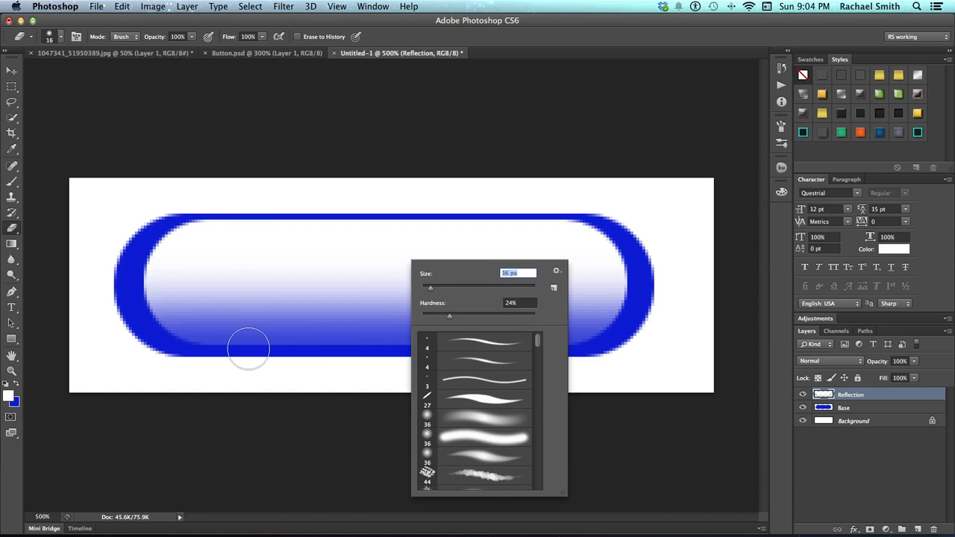
key(Return)
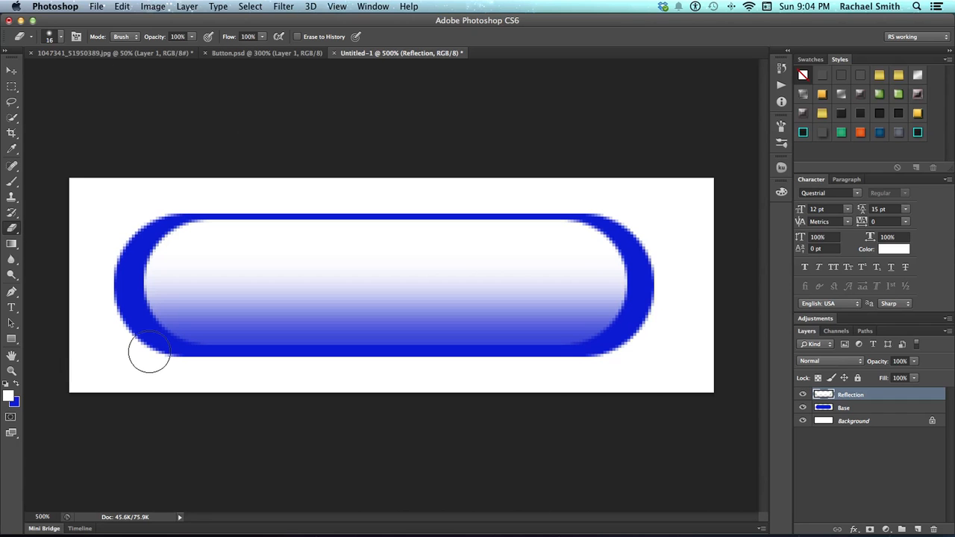
Step: Erase the leftover white along the reflection's lower edge in a straight stroke, and soften its upper edge with a 7 px eraser
drag(148, 352, 499, 406)
key(super+z)
ctrl+alt+click(196, 328)
mouse_move(196, 326)
mouse_down()
mouse_move(196, 336)
mouse_move(192, 256)
mouse_up()
drag(199, 177, 202, 149)
drag(162, 356, 693, 418)
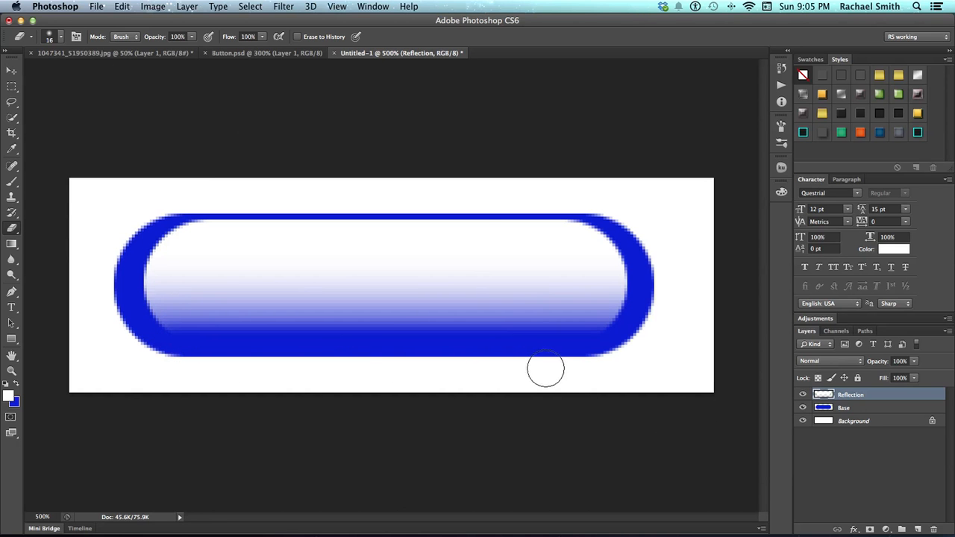
drag(537, 196, 526, 197)
drag(580, 215, 112, 203)
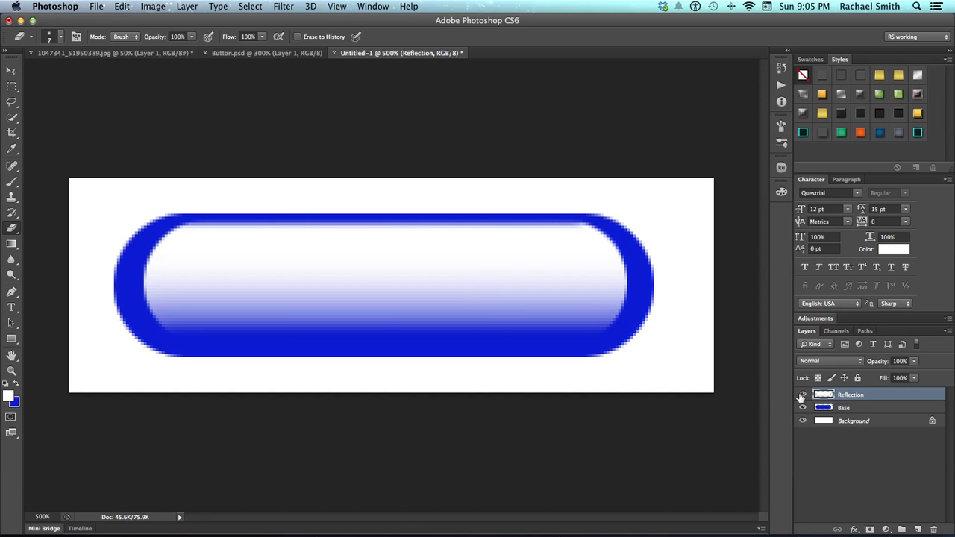
Step: Reduce the Reflection layer's opacity to 65%
click(915, 363)
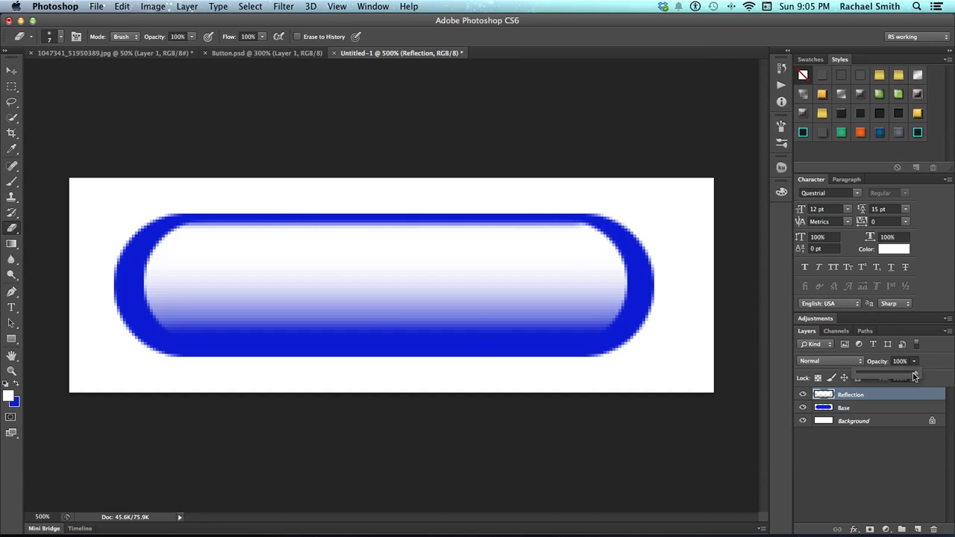
drag(910, 378, 897, 378)
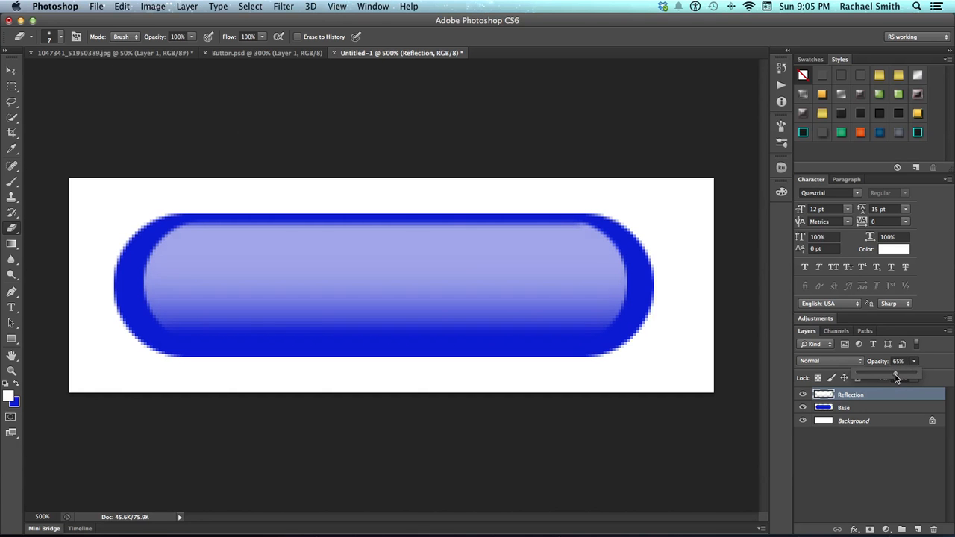
click(893, 396)
Step: Check the highlight in Button.psd, and add a new layer named Highlight above Reflection in the untitled document
click(228, 54)
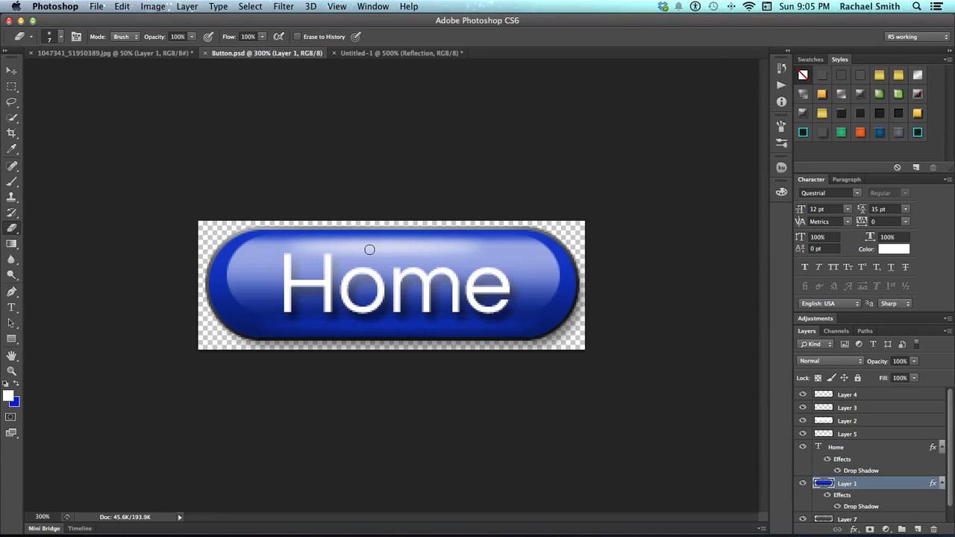
click(377, 54)
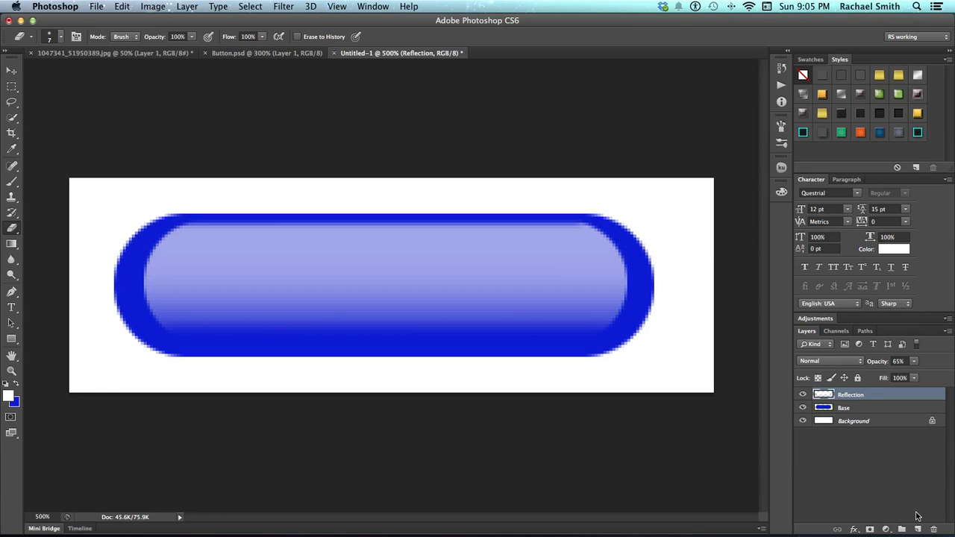
click(918, 529)
double_click(849, 395)
text(Highlight)
key(Return)
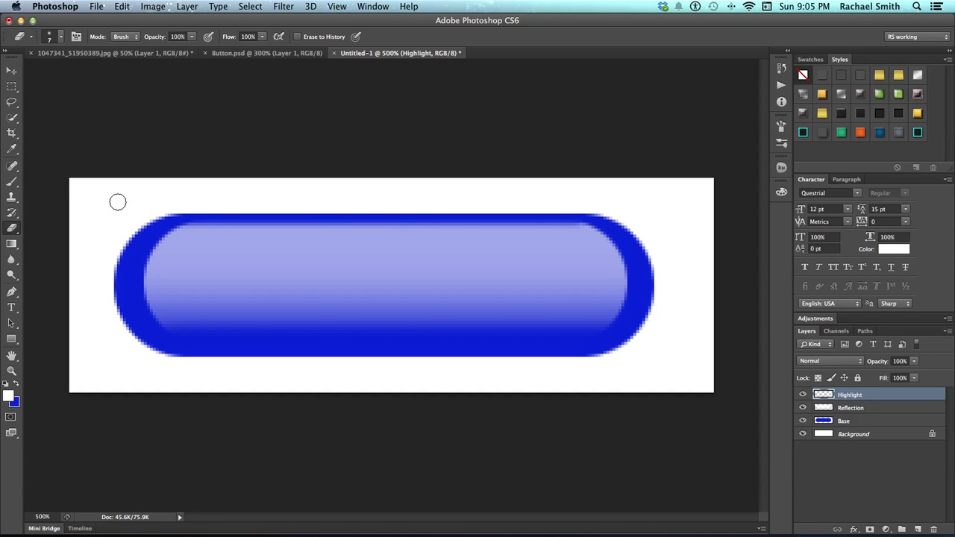
Step: Make a long, thin elliptical selection feathered 4 px across the upper part of the reflection
drag(12, 86, 56, 94)
click(150, 37)
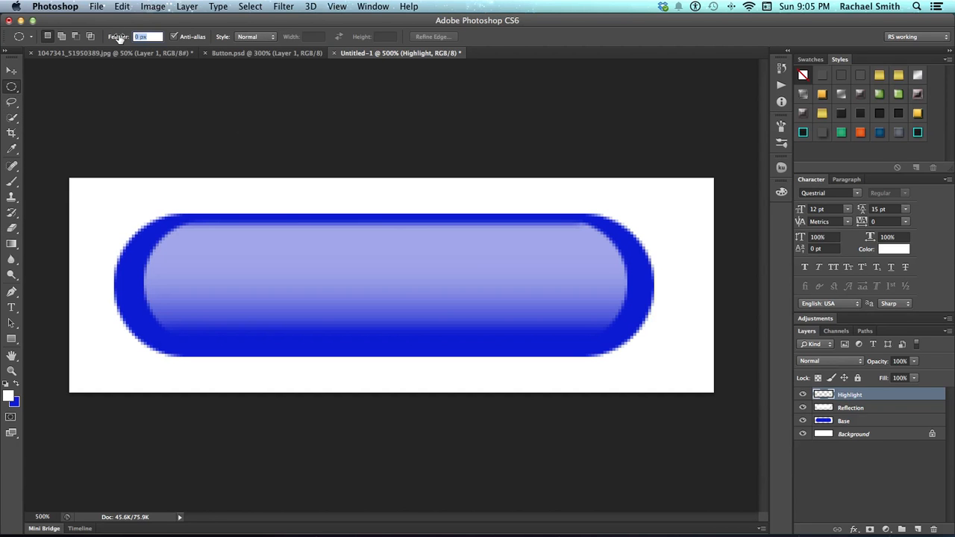
text(4)
key(Return)
drag(192, 229, 576, 245)
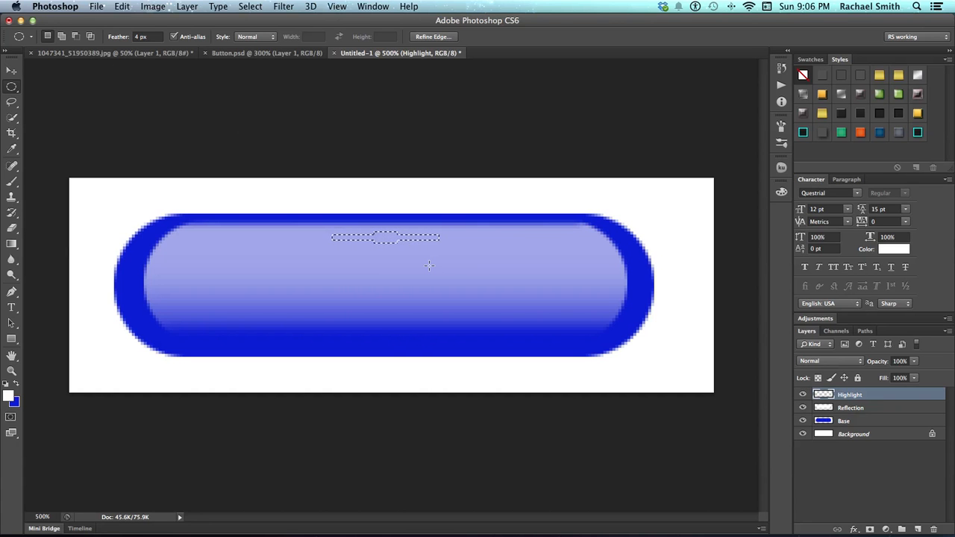
Step: Fill the feathered ellipse on the Highlight layer with white twice to strengthen the glow, and deselect
click(11, 399)
click(665, 258)
key(alt)
key(alt+BackSpace)
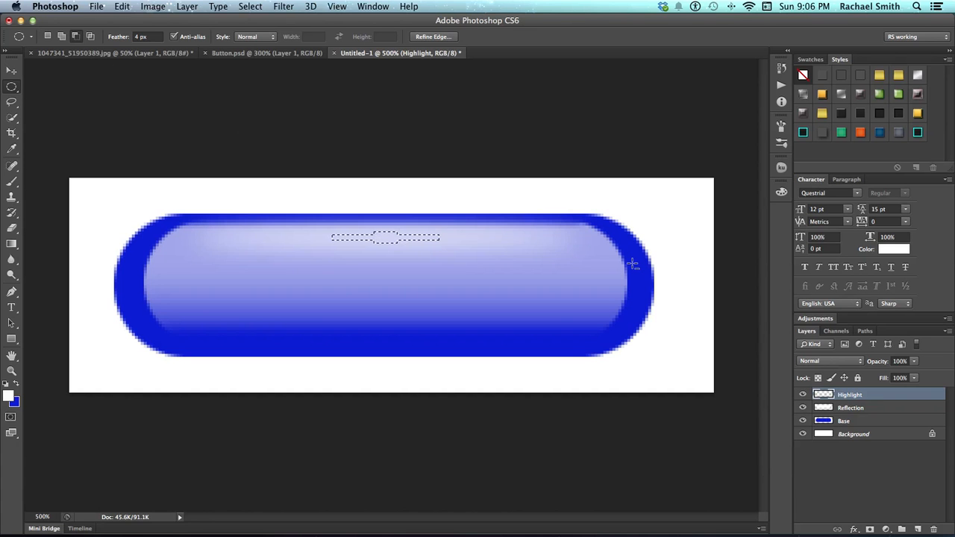
key(alt+BackSpace)
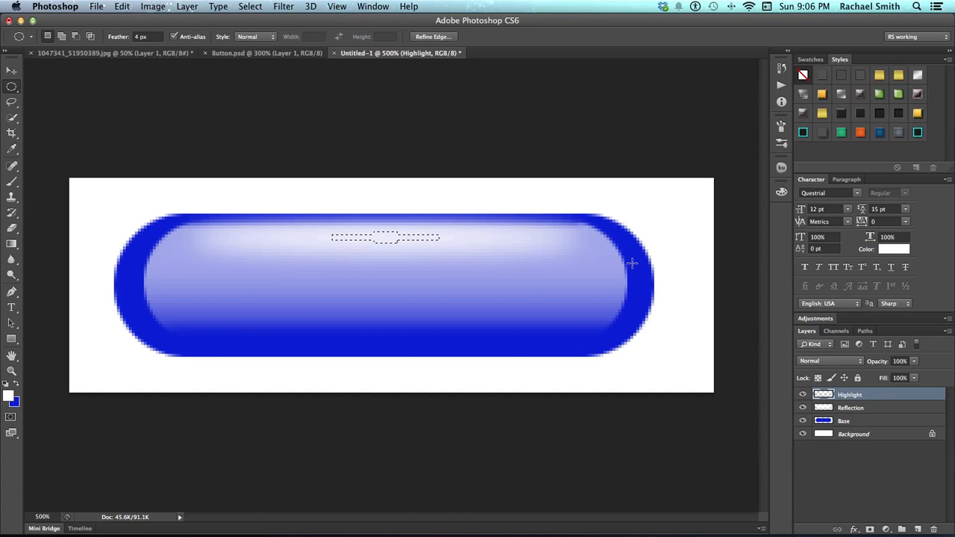
key(super+d)
Step: Squash the white highlight vertically with Free Transform and position it near the reflection's upper edge
key(v)
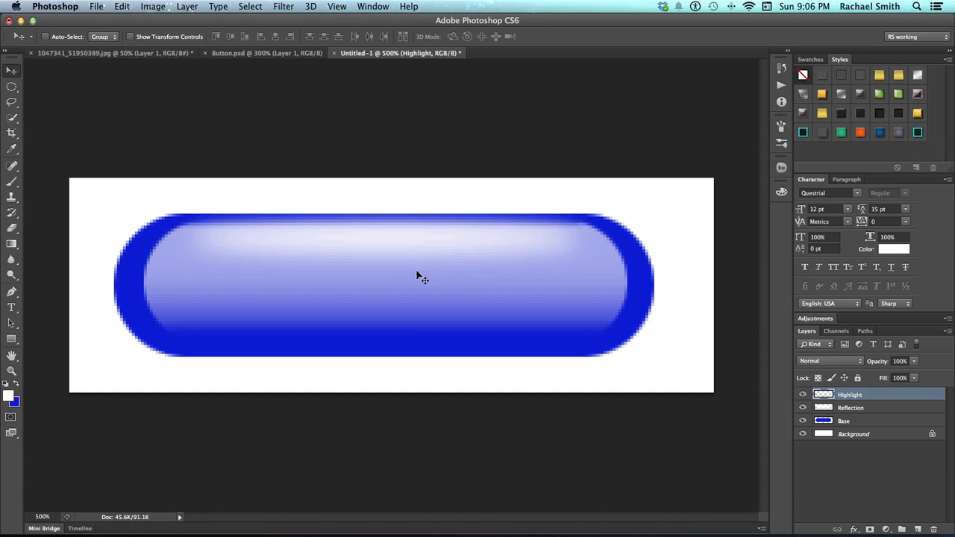
drag(391, 257, 389, 252)
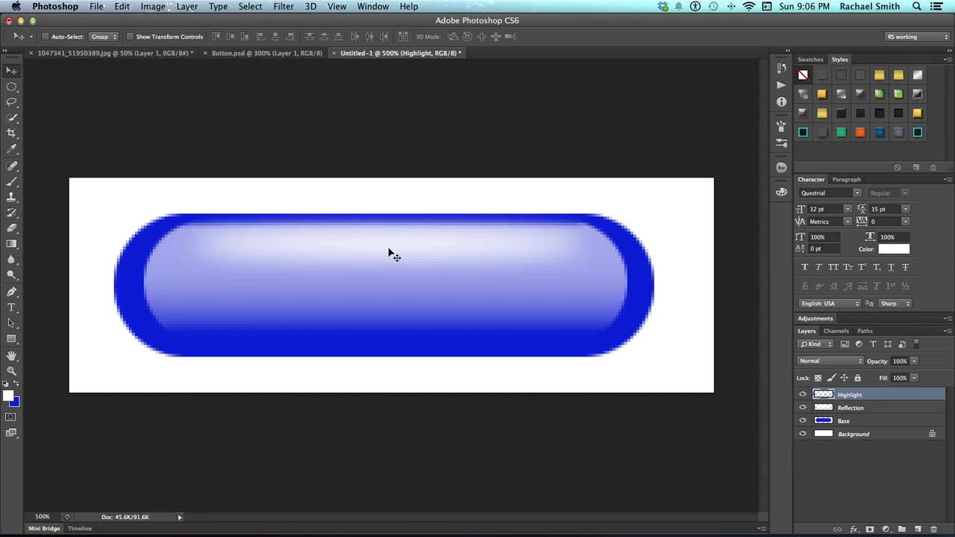
key(super+t)
drag(388, 202, 388, 220)
drag(391, 280, 378, 238)
key(Return)
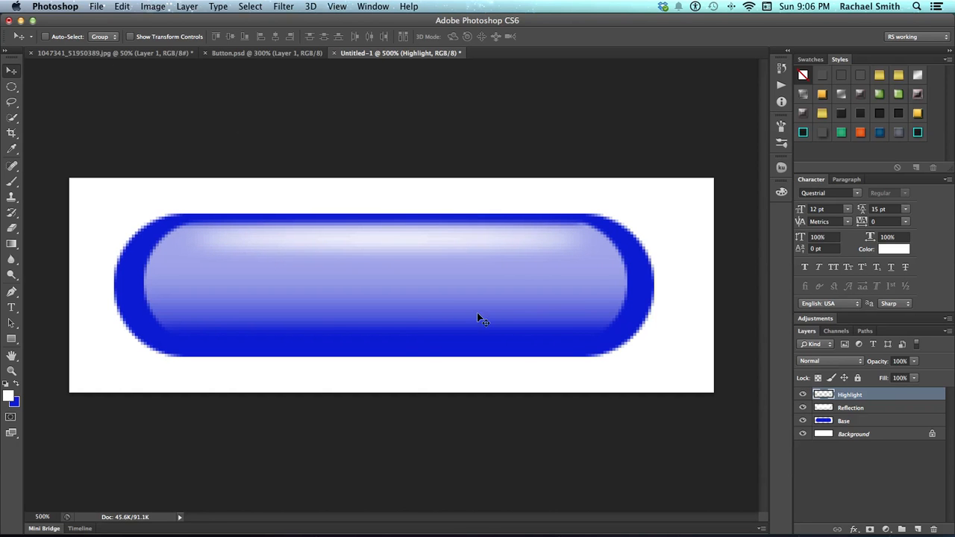
Step: Compare with the finished button in Button.psd, and load the Base layer's pill shape as a selection in the untitled document
click(251, 53)
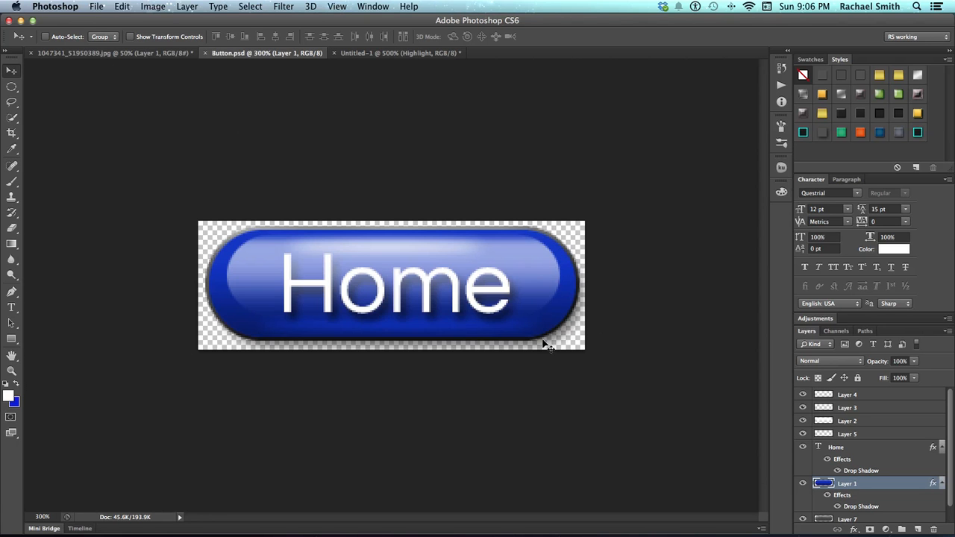
click(375, 53)
click(862, 422)
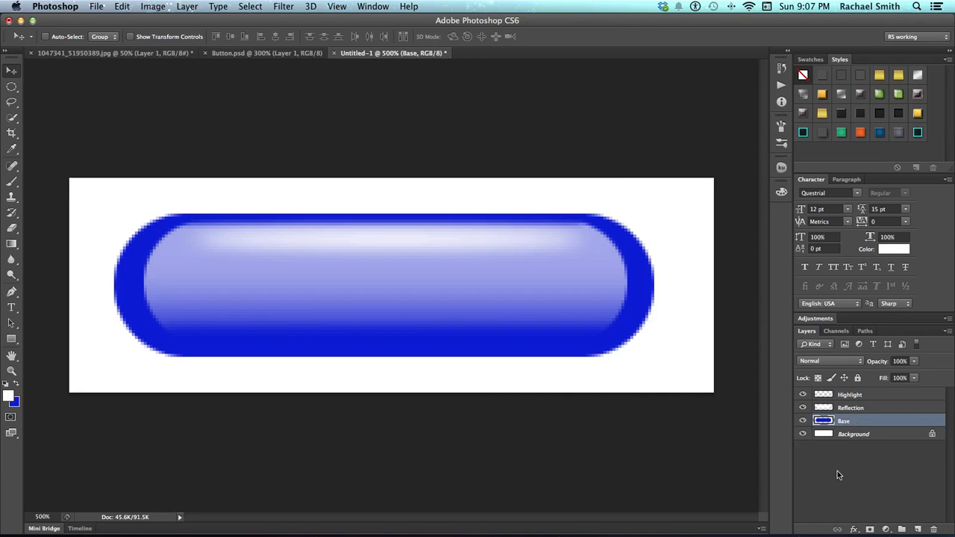
super+click(822, 422)
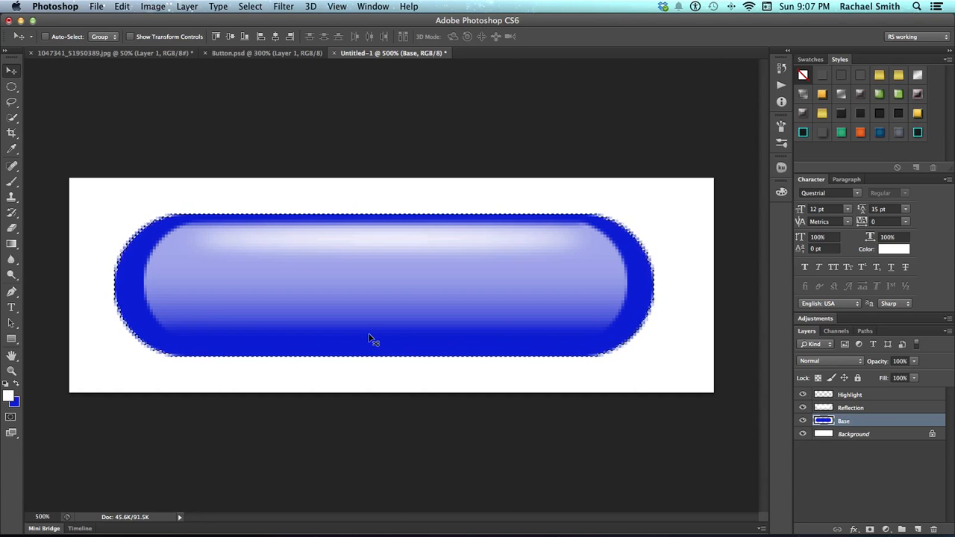
Step: Set the foreground colour to dark navy blue #0c0f48
click(10, 399)
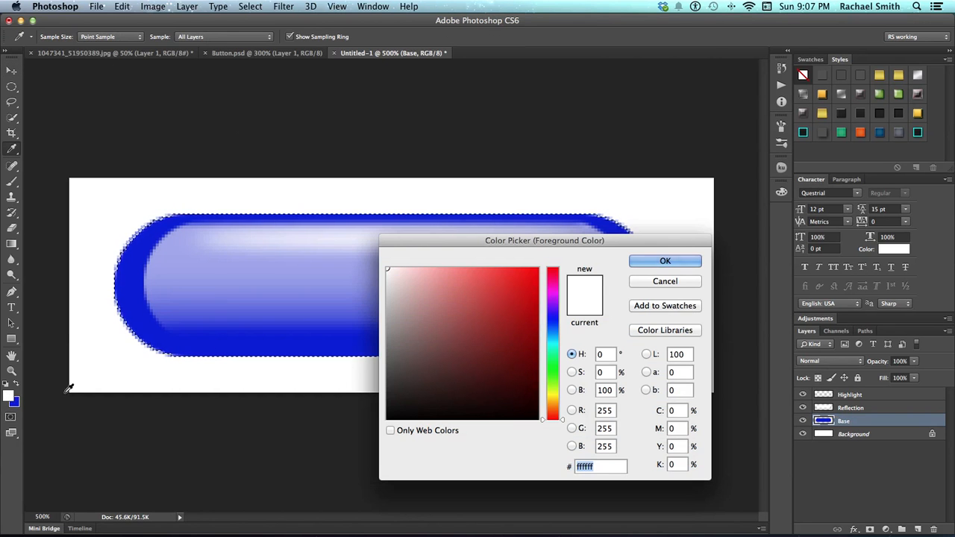
click(141, 269)
click(526, 301)
mouse_move(527, 301)
mouse_down()
mouse_move(518, 415)
mouse_move(511, 376)
mouse_up()
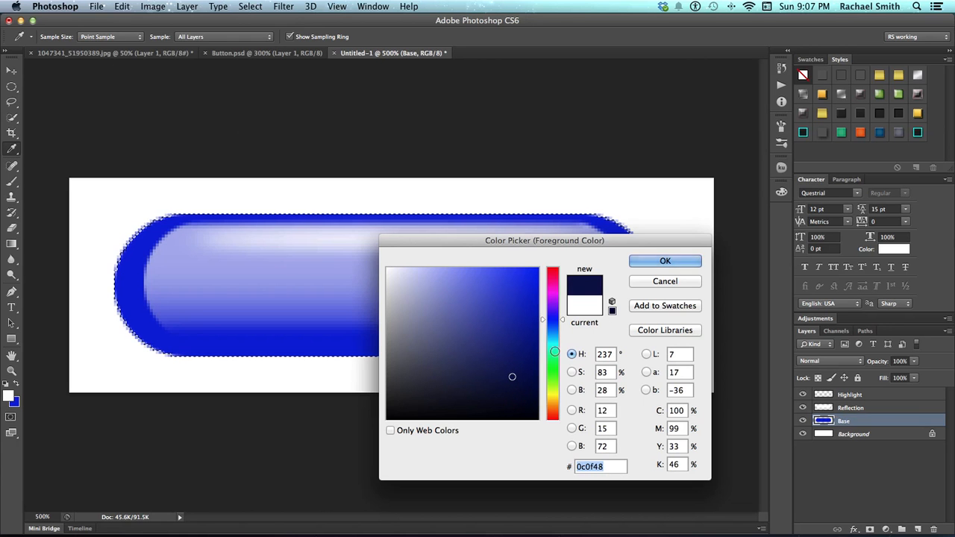
click(663, 261)
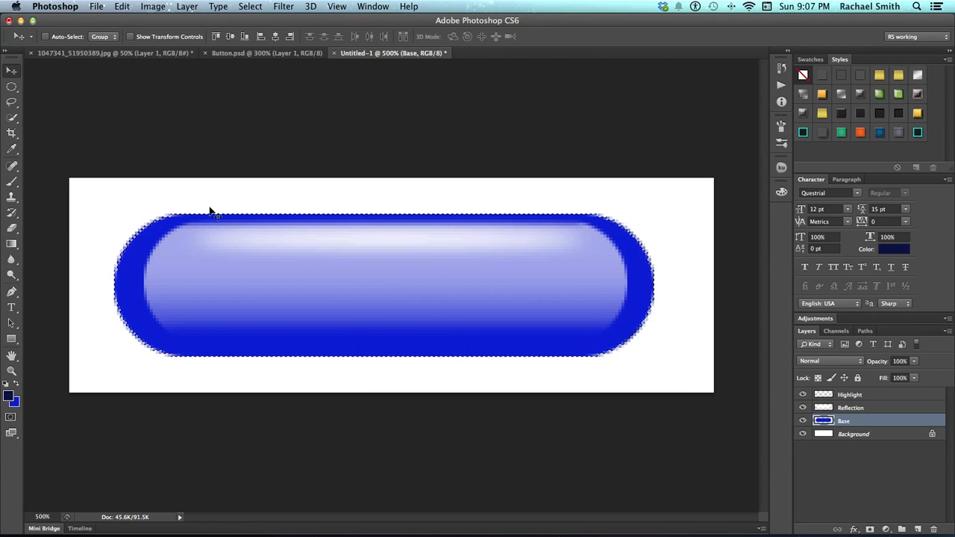
Step: Fill the Base pill selection with a linear Foreground to Background gradient, from navy below its lower edge up to blue near the middle
click(11, 244)
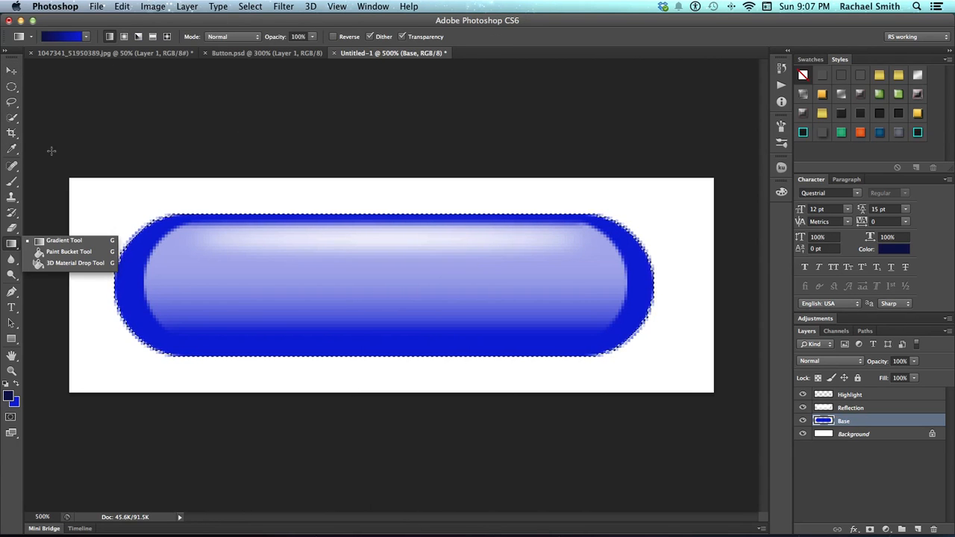
click(66, 35)
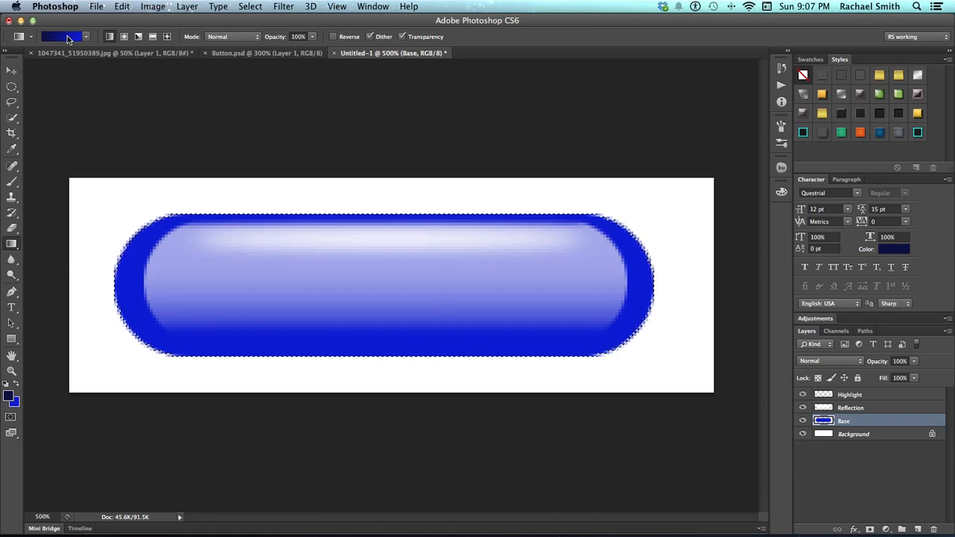
click(67, 36)
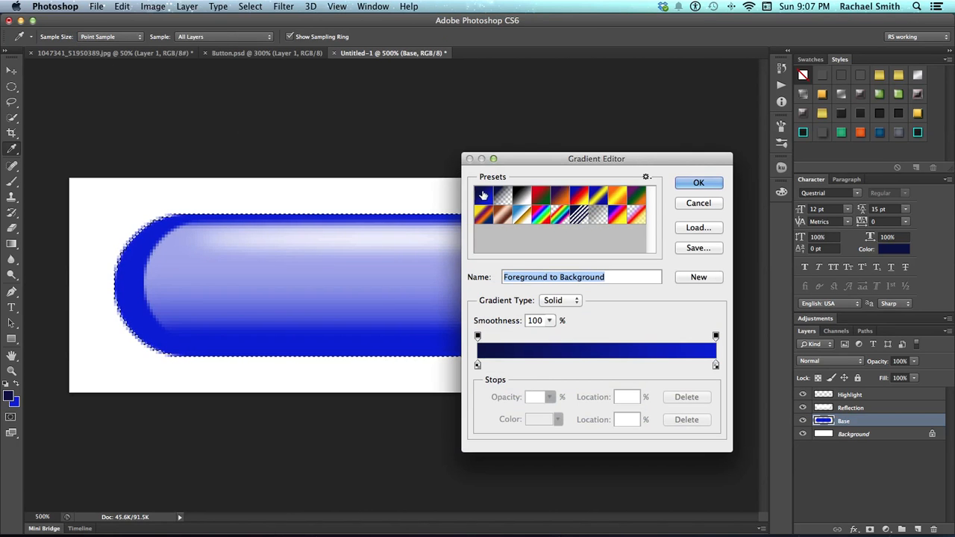
click(699, 185)
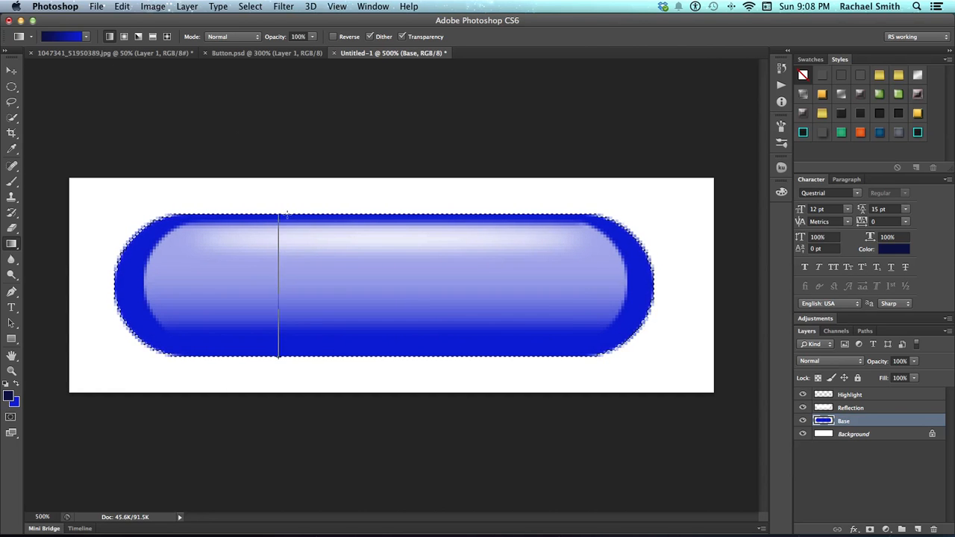
drag(287, 214, 287, 214)
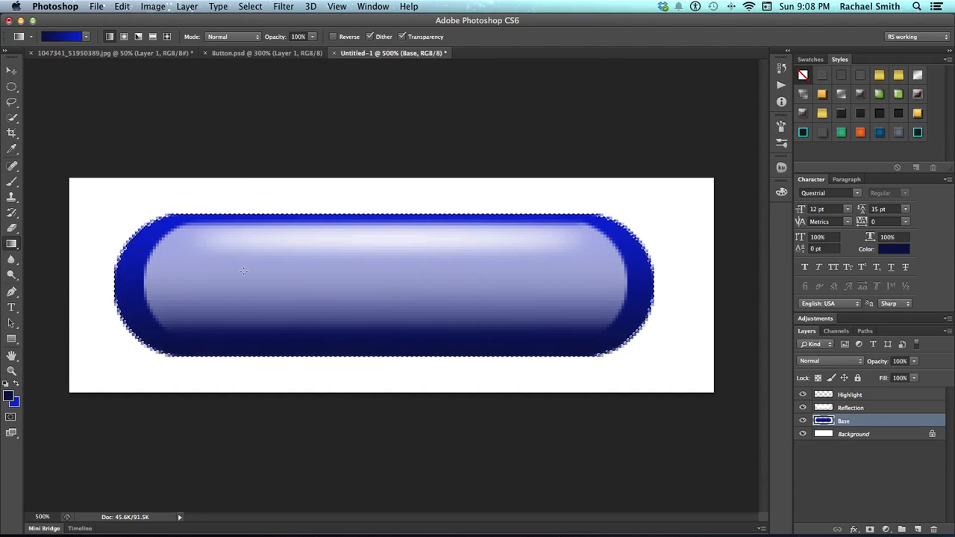
key(super+z)
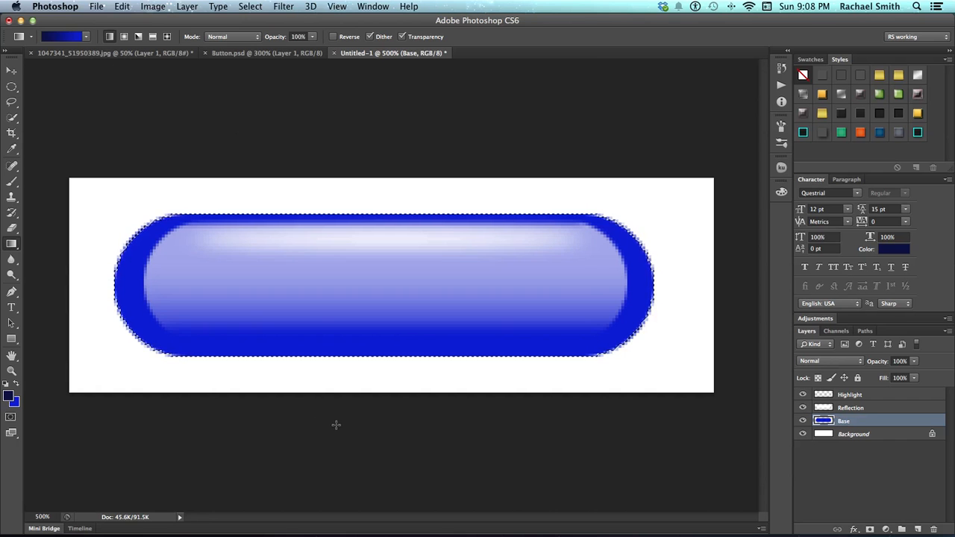
drag(337, 426, 338, 316)
drag(363, 394, 365, 310)
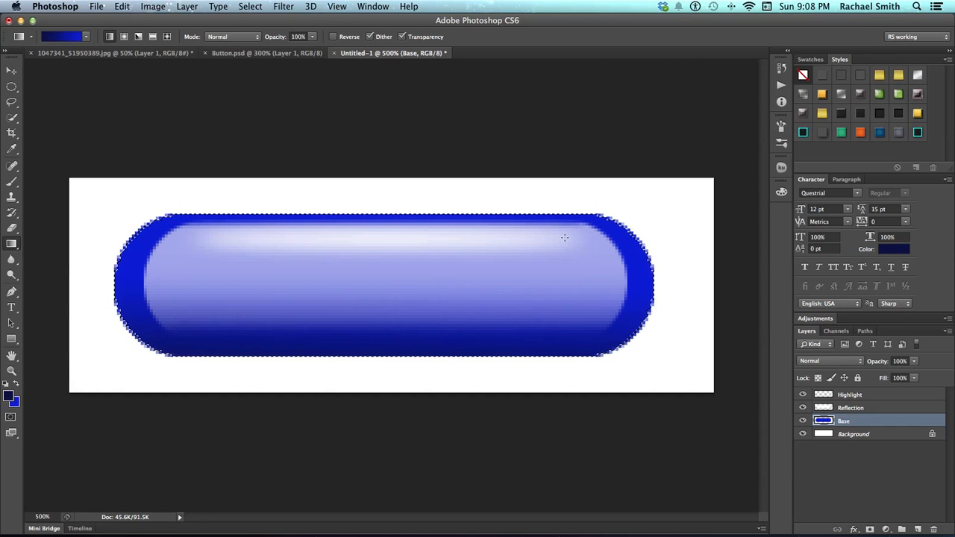
Step: Check the outline of the finished button in Button.psd, and try expanding the pill selection in the untitled document by 3 pixels
click(254, 54)
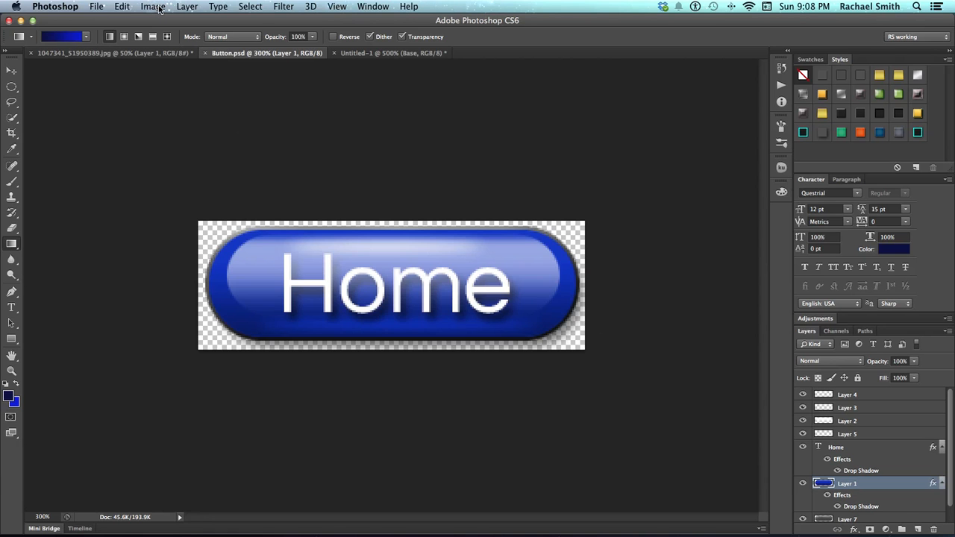
click(369, 55)
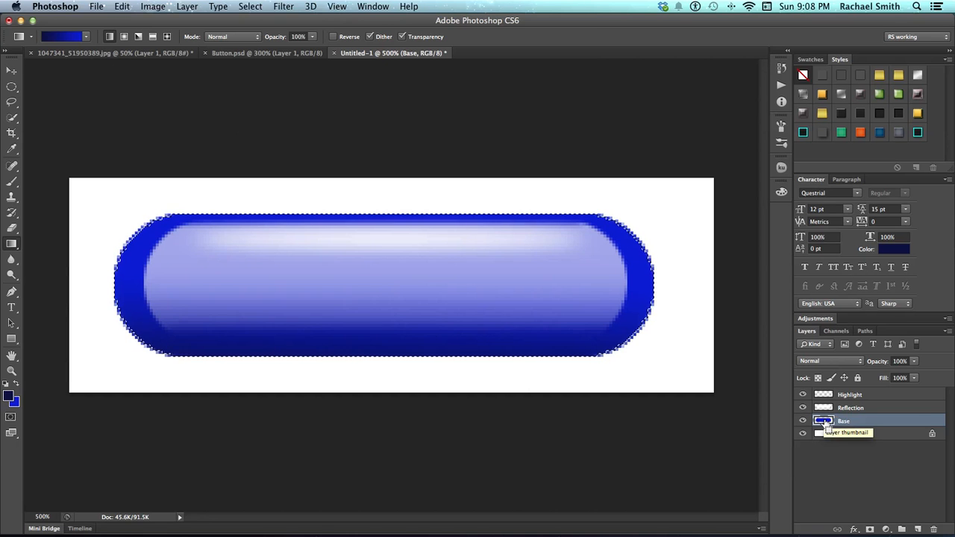
click(253, 6)
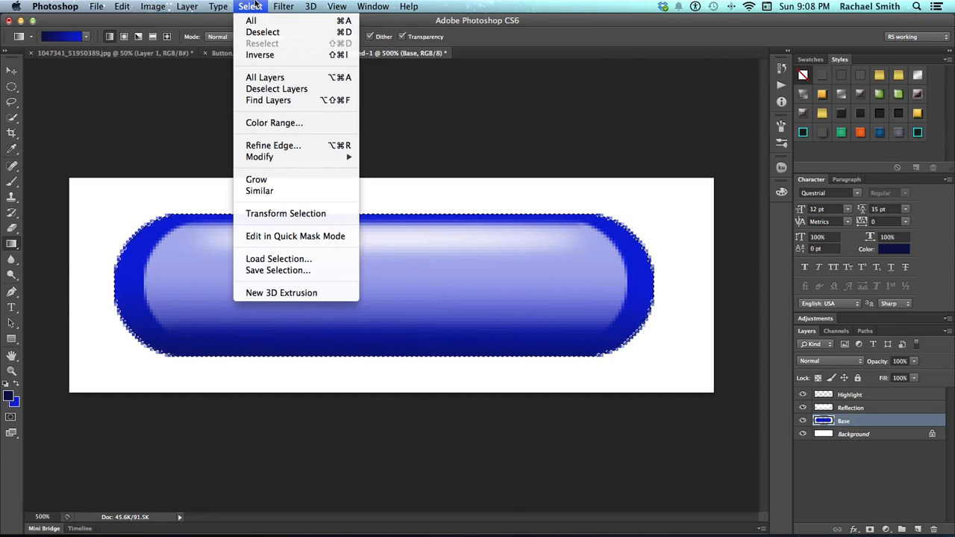
mouse_move(288, 158)
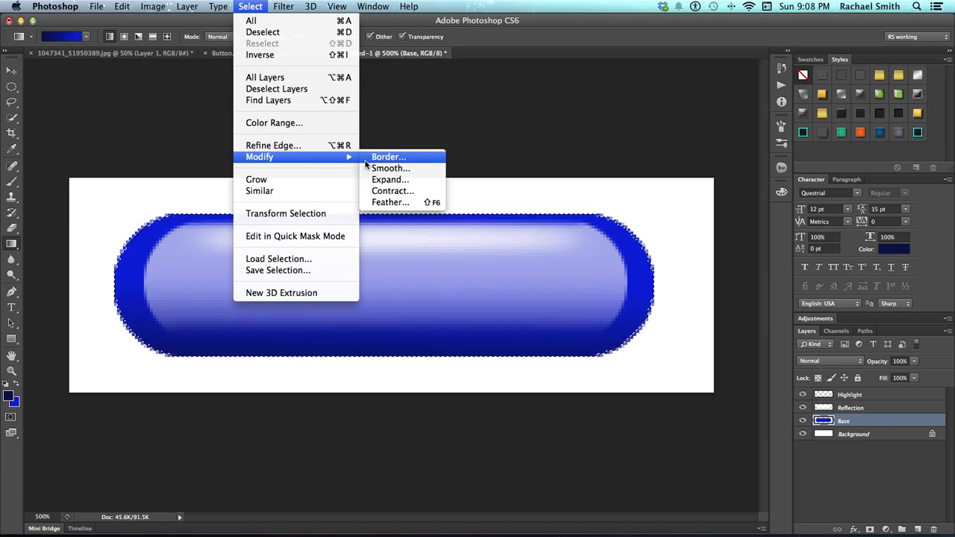
click(403, 181)
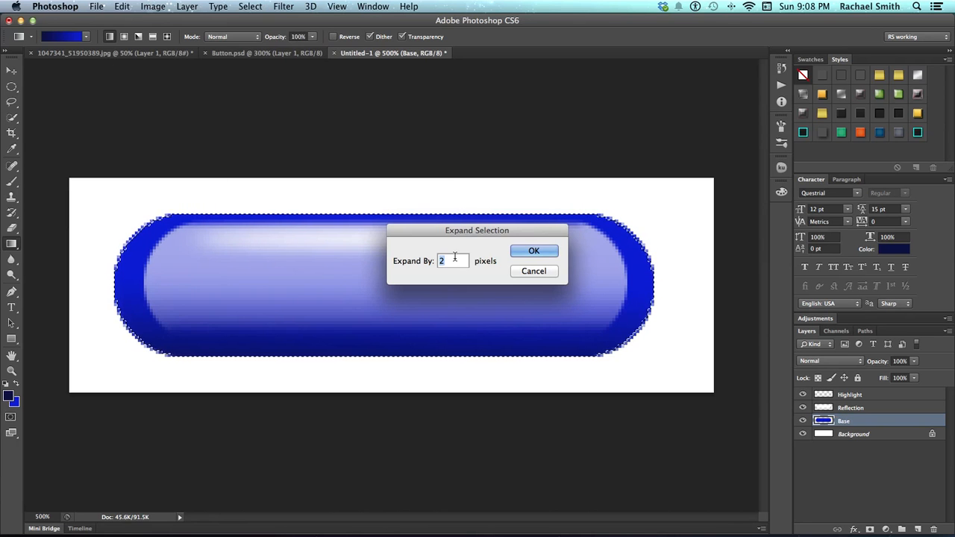
text(3)
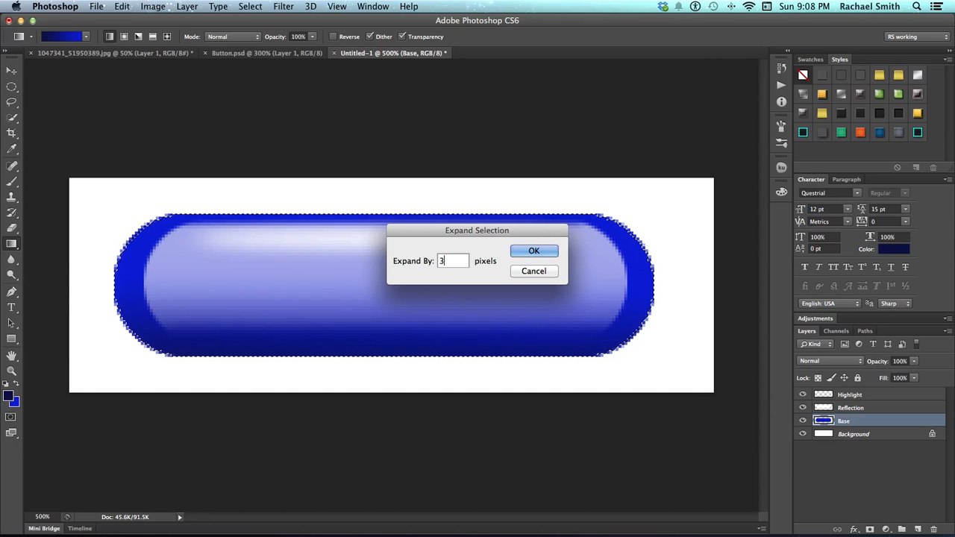
key(Return)
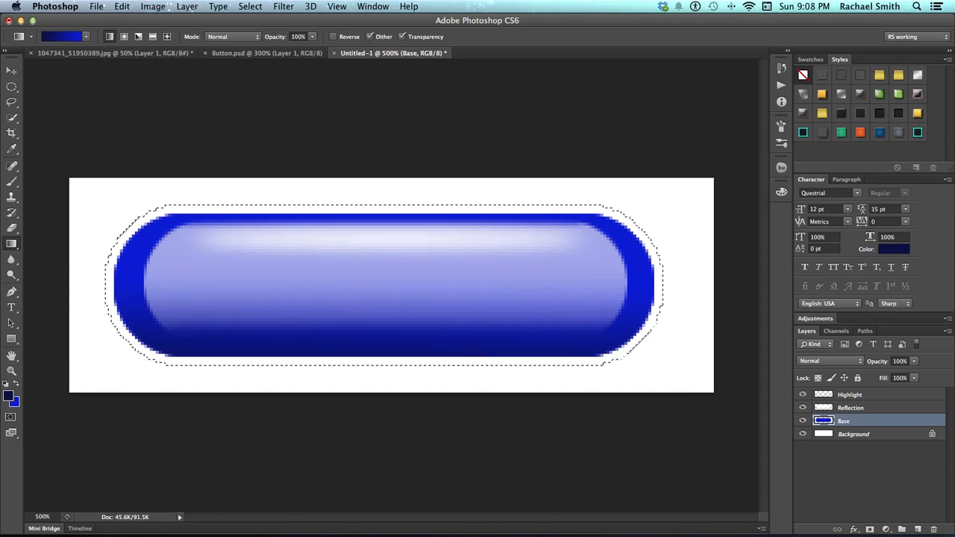
key(super+z)
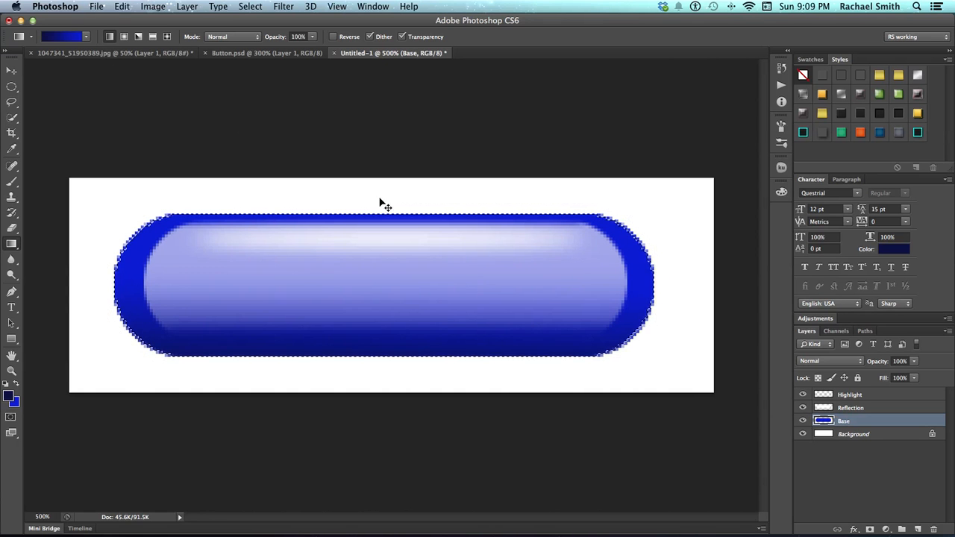
Step: Expand the pill selection by 2 pixels and add a new layer above the Base layer
click(250, 7)
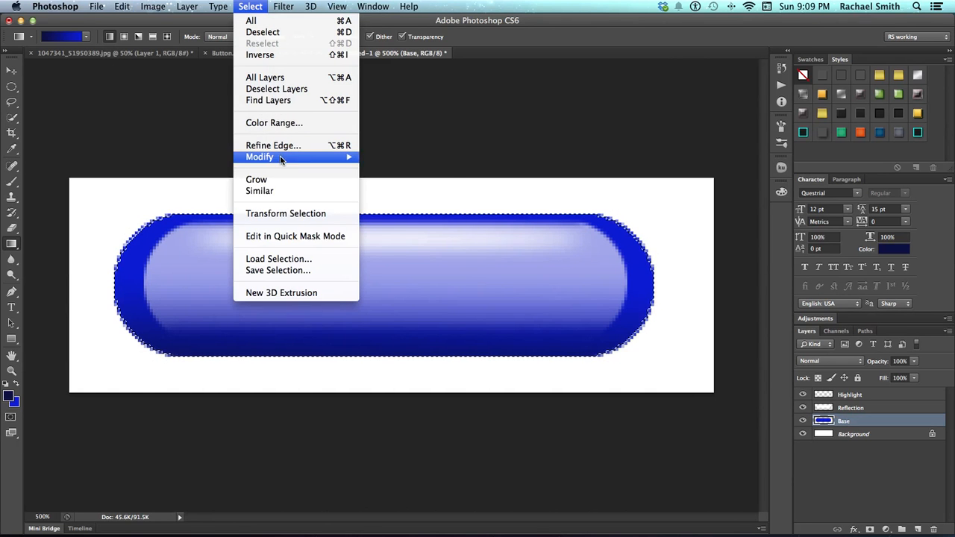
mouse_move(280, 158)
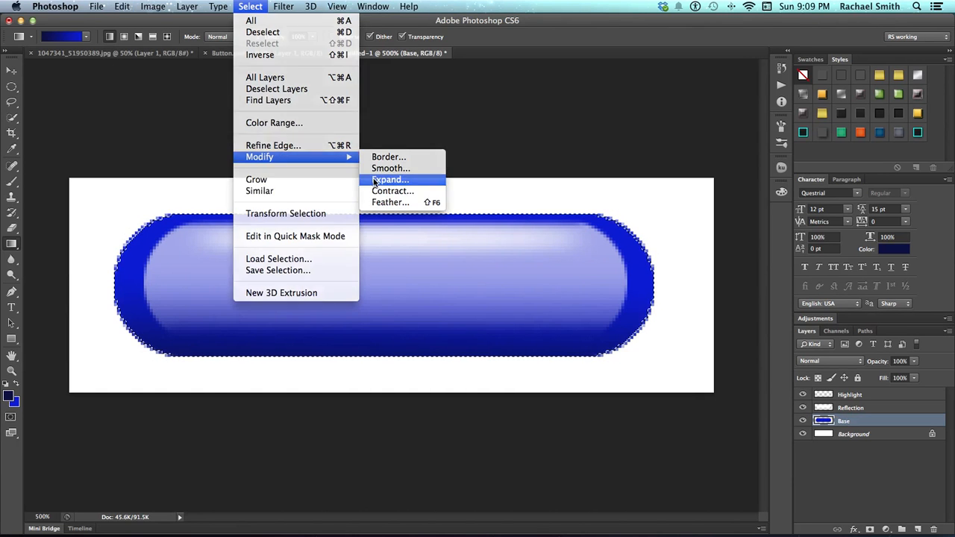
click(375, 181)
text(2)
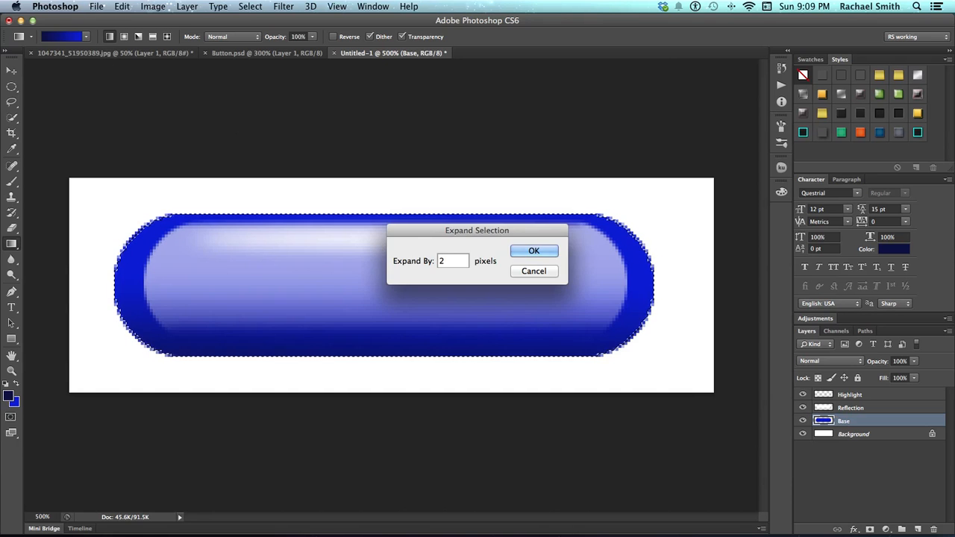
key(Return)
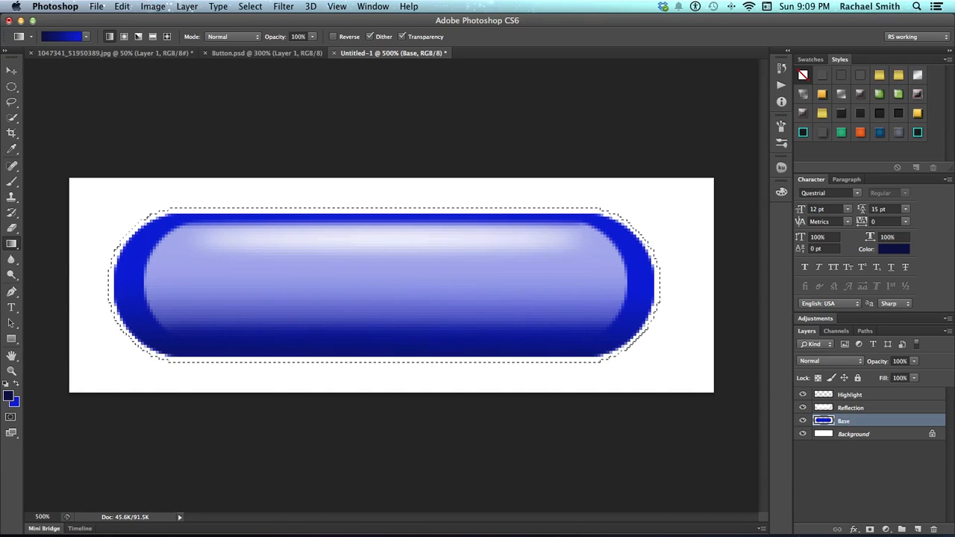
click(917, 529)
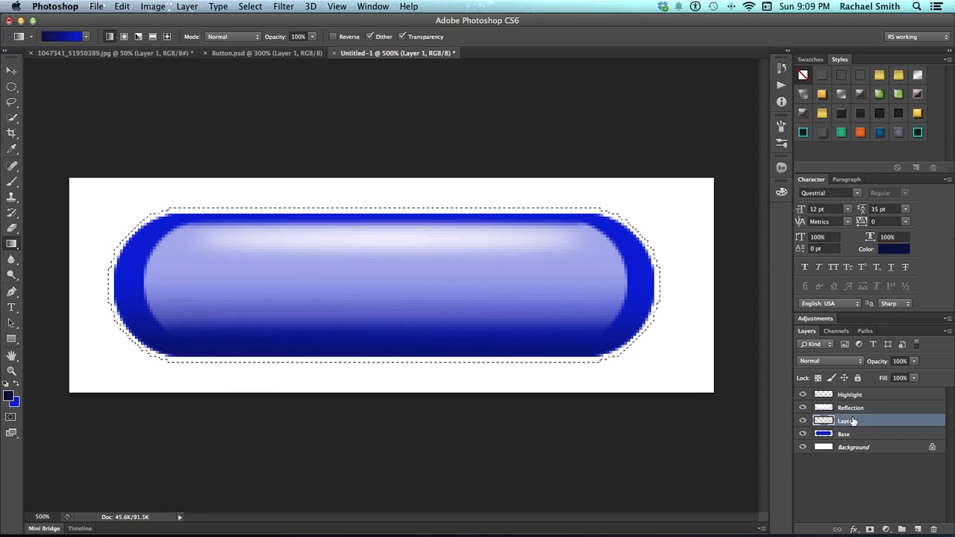
Step: Set the background colour to light grey #b1b1b1 and the foreground colour to dark grey #262626
click(11, 399)
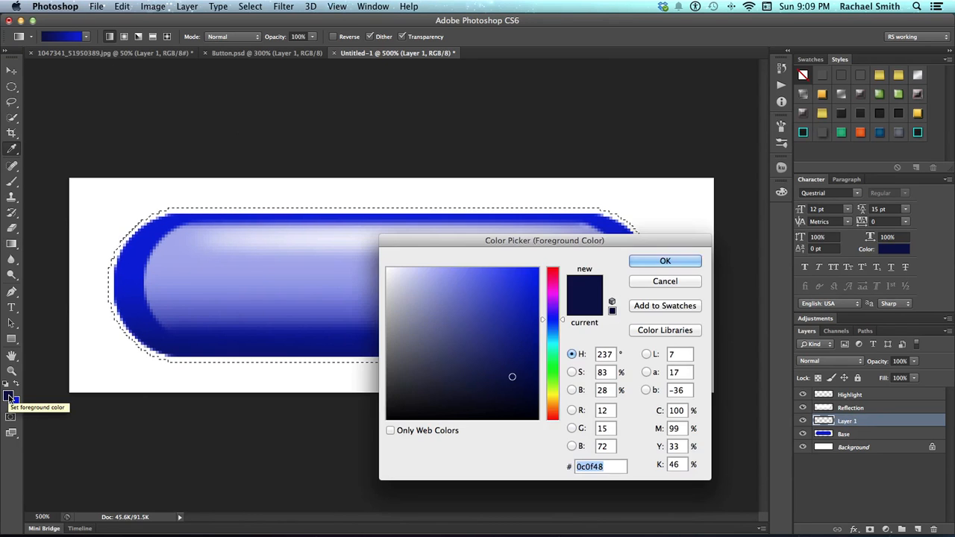
text(b1b1b1)
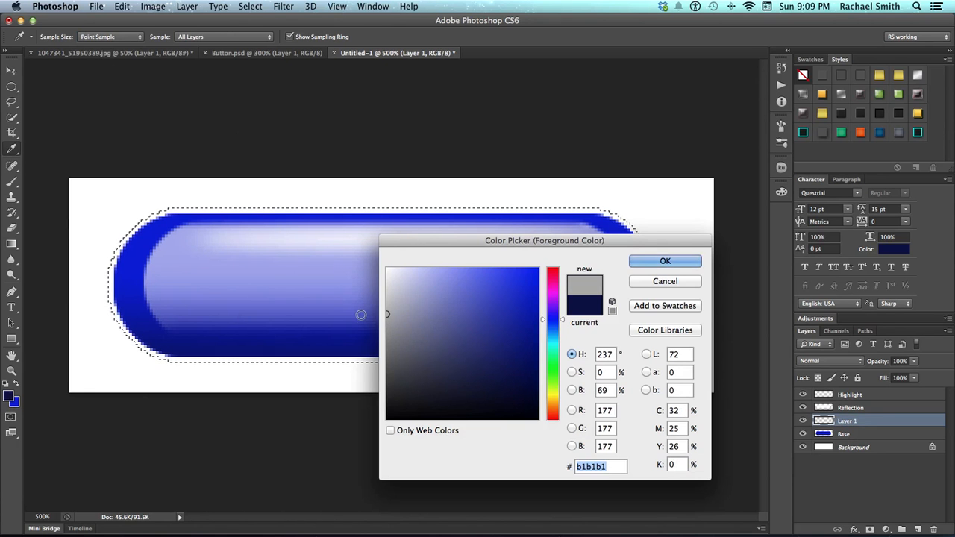
click(657, 265)
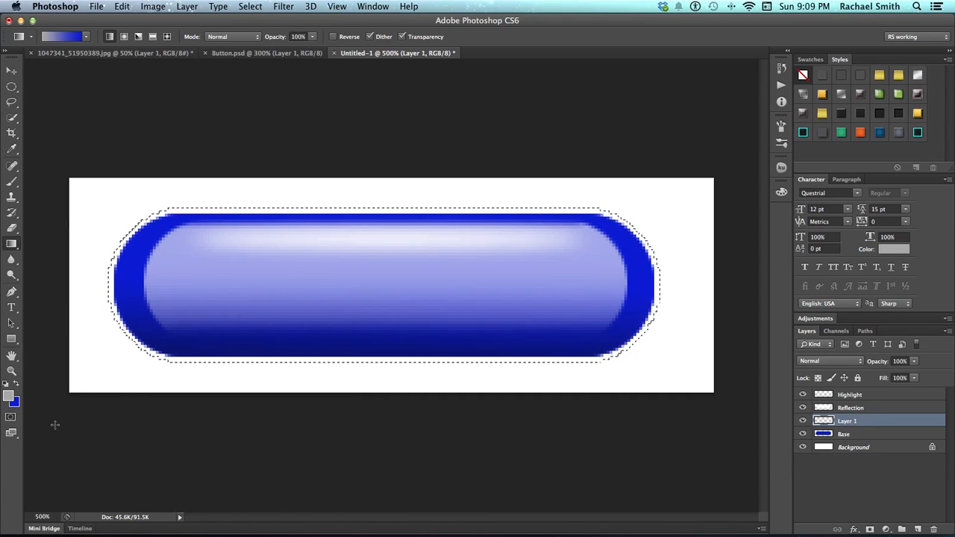
click(17, 385)
click(9, 396)
drag(396, 365, 358, 399)
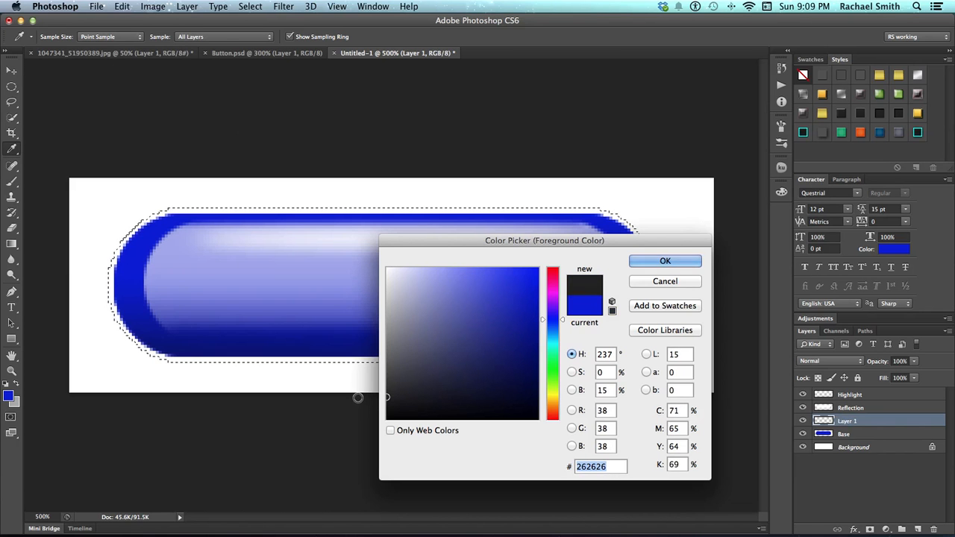
click(691, 260)
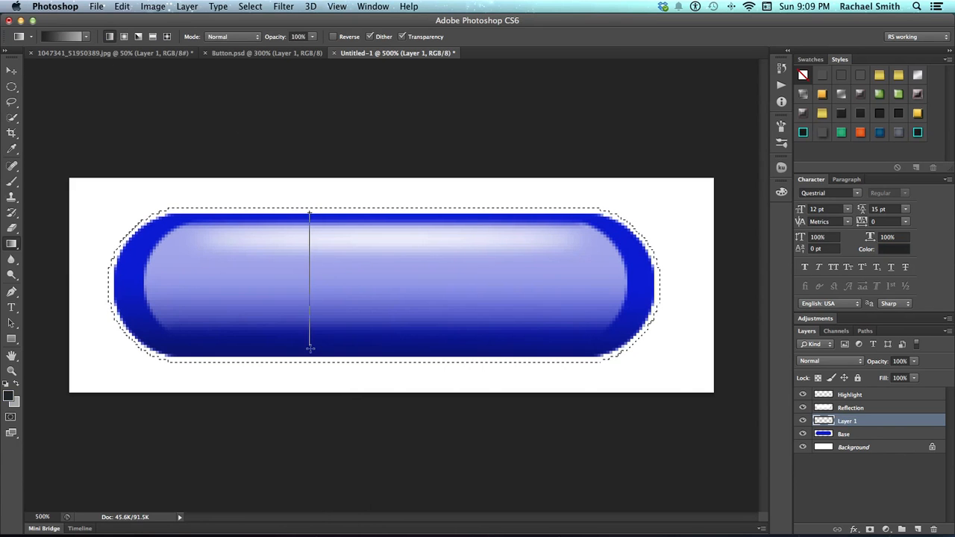
Step: Fill the expanded selection with a vertical gradient from dark grey at the top to light grey, place Layer 1 beneath Base, and deselect
drag(310, 348, 309, 361)
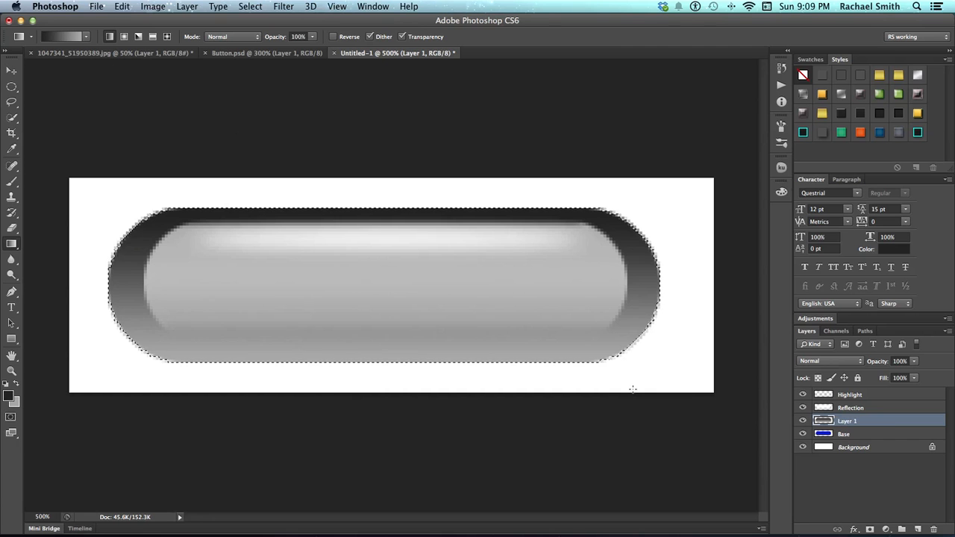
drag(880, 423, 881, 434)
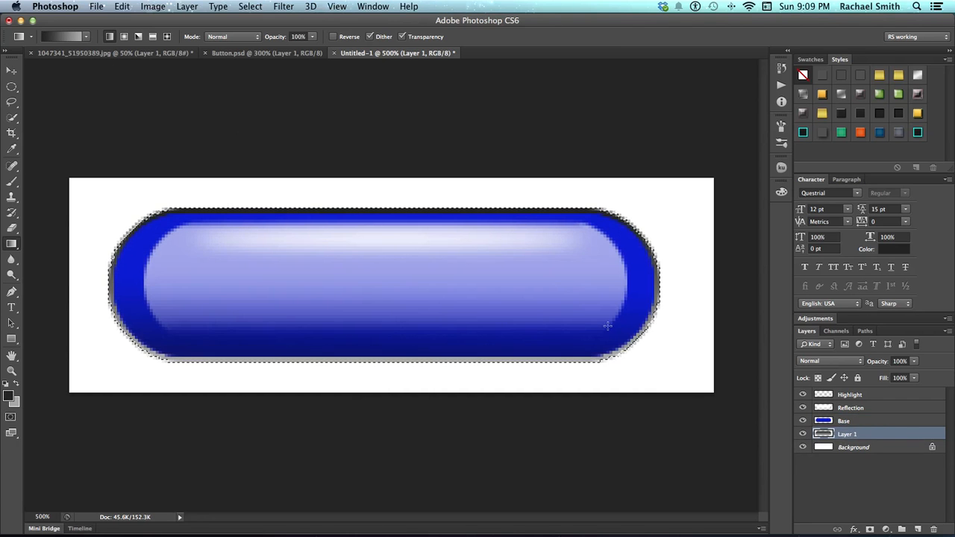
key(super+d)
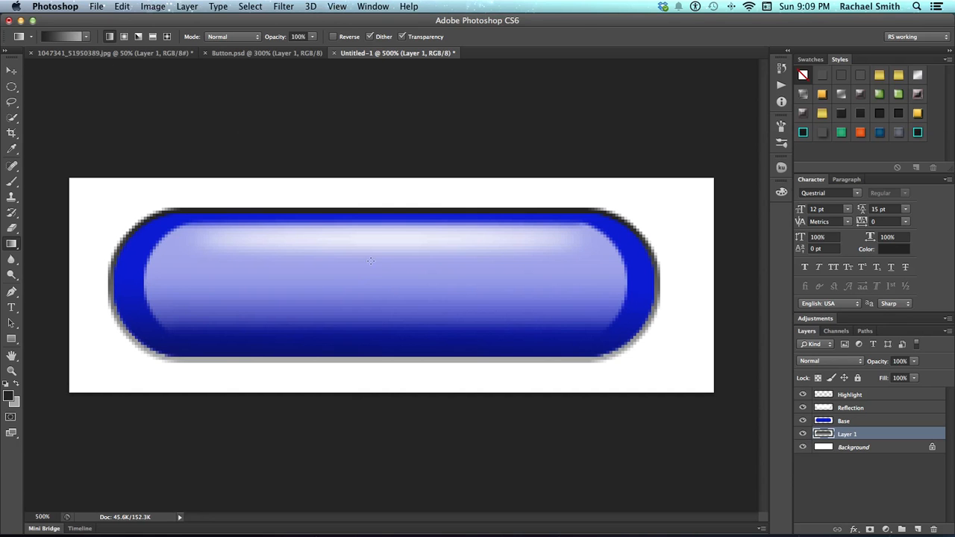
Step: Try flipping the grey outline on Layer 1 vertically with Free Transform, and undo the flip
key(super+t)
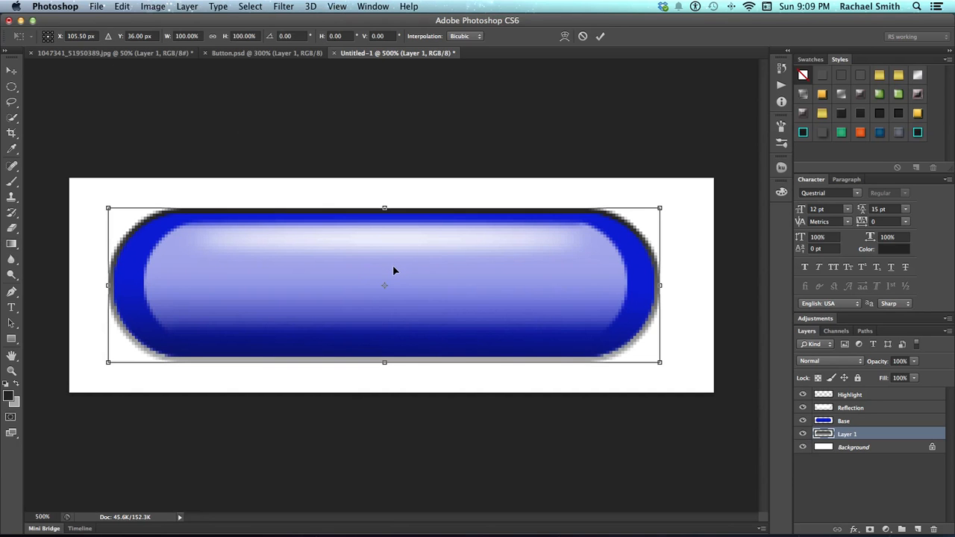
right_click(394, 266)
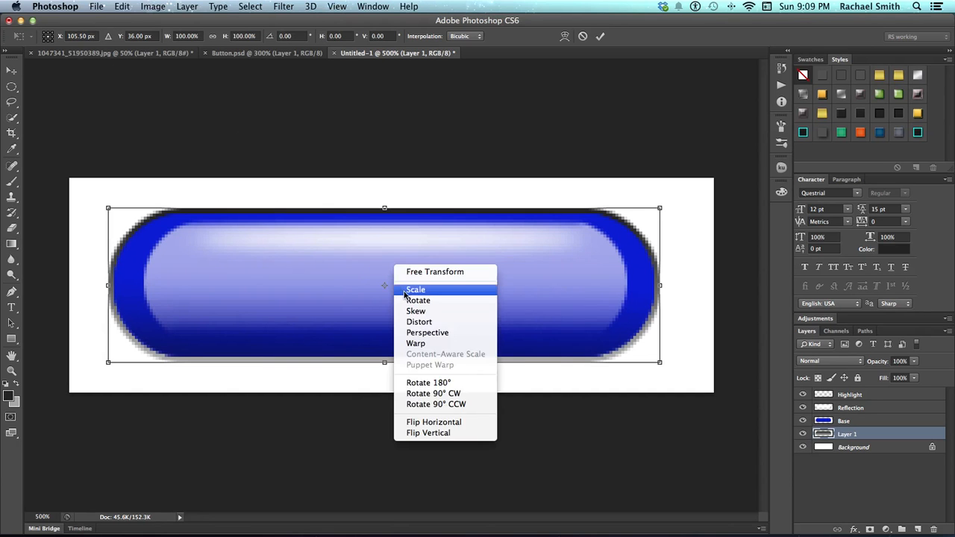
click(431, 433)
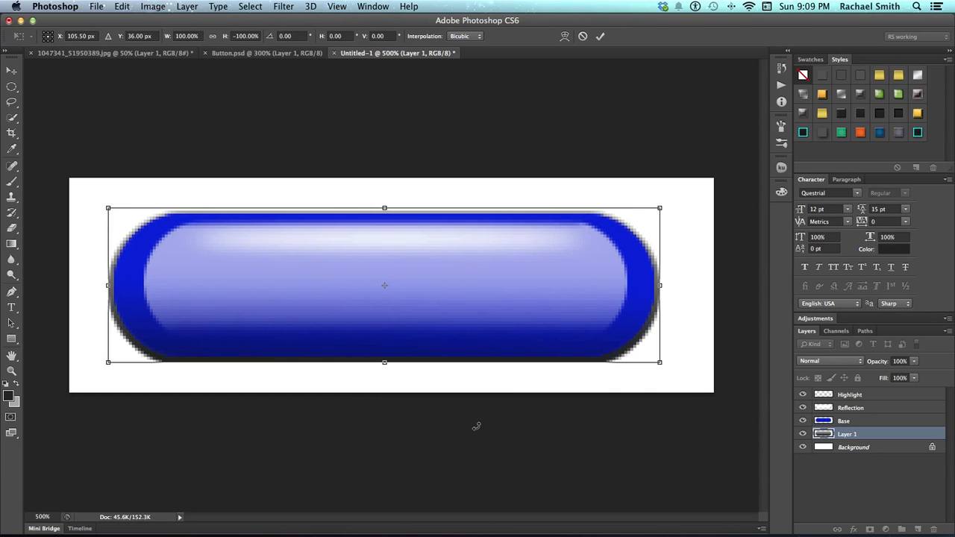
key(Return)
key(g)
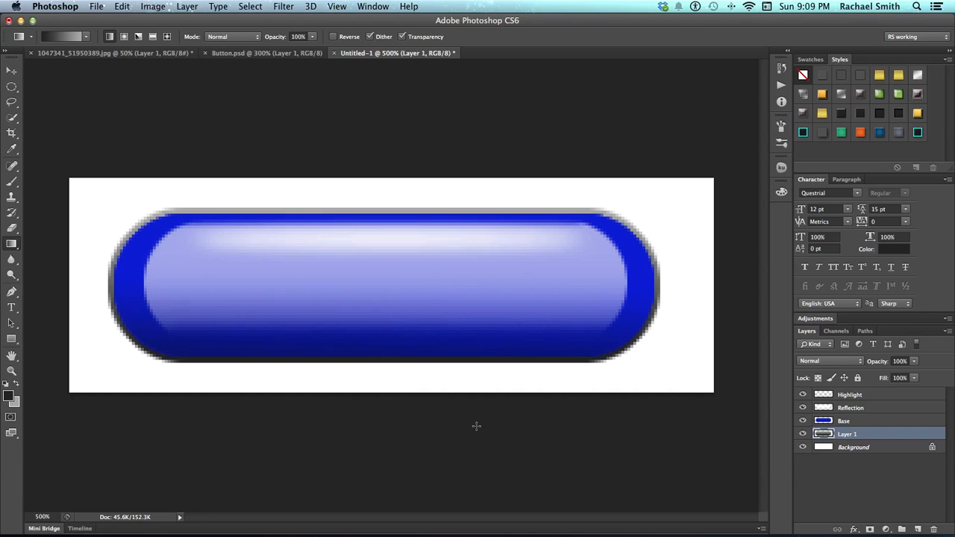
key(super+z)
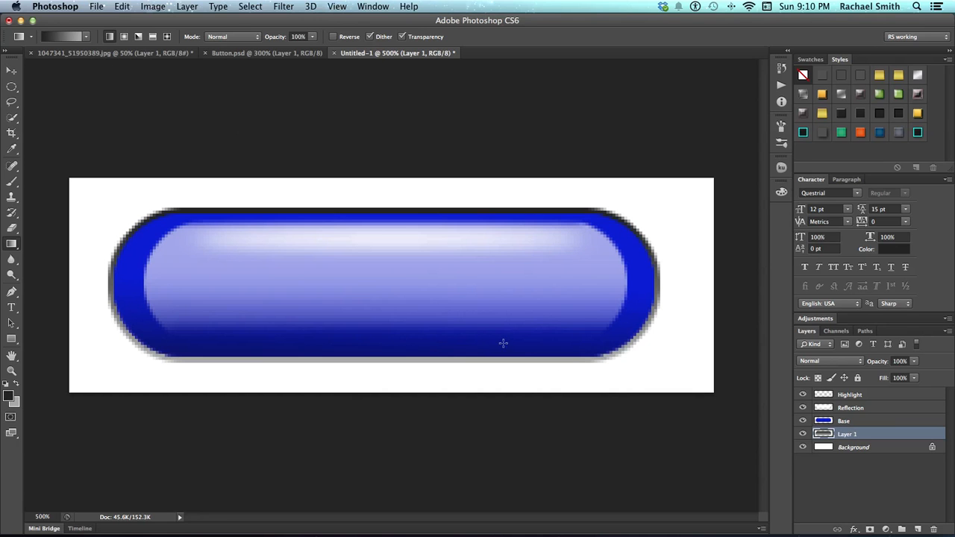
Step: Lower the Reflection layer's opacity to 46% and switch to the Move tool
click(866, 409)
click(914, 362)
drag(912, 373, 904, 373)
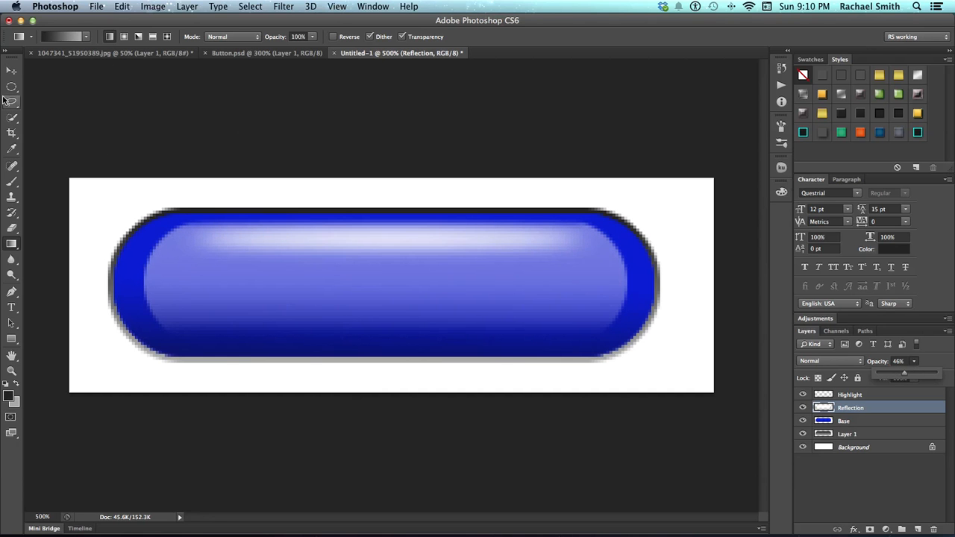
click(12, 70)
drag(385, 274, 384, 274)
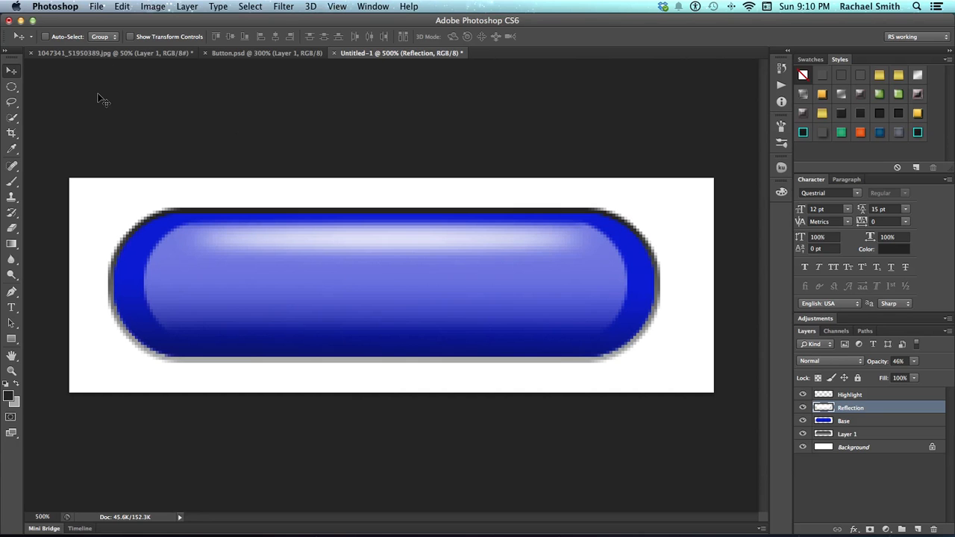
Step: Nudge the Reflection layer up a few pixels so it sits just beneath the button's upper edge
key(Up)
key(Up)
key(Up)
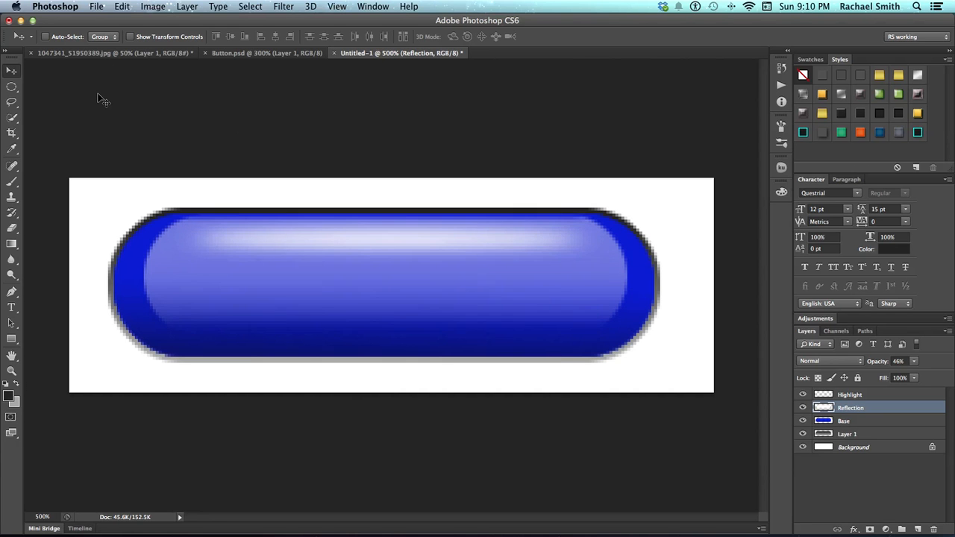
key(Down)
key(Up)
key(Down)
Step: Nudge the Highlight layer slightly up towards the top of the reflection
click(856, 396)
key(Up)
key(Up)
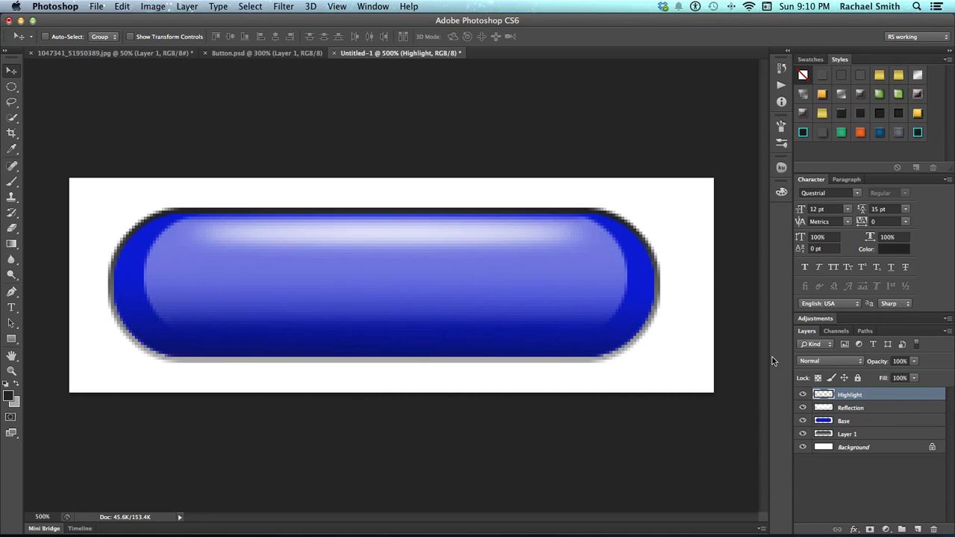
Step: Using the lower glow in Button.psd as reference, duplicate the Highlight layer in Untitled-1 and move the copy down to the button's lower edge
click(259, 51)
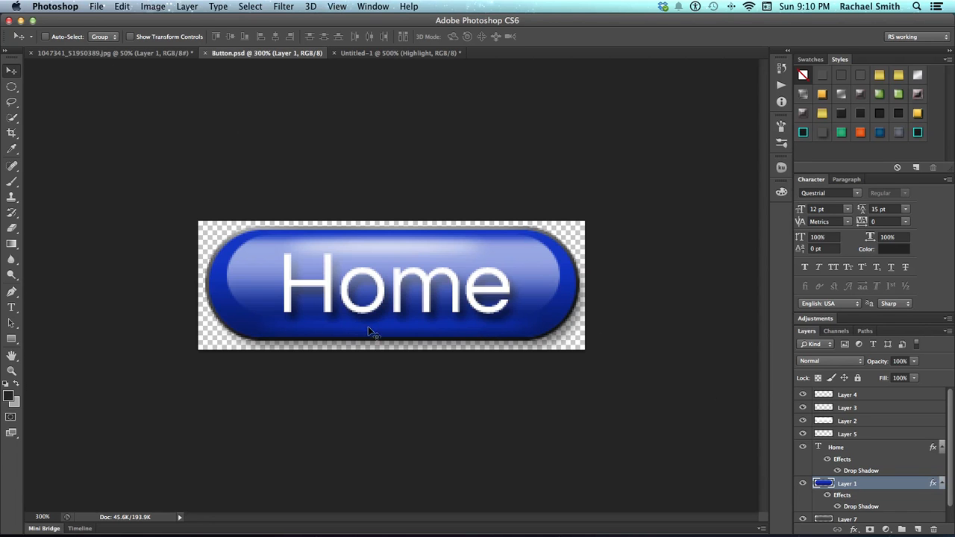
mouse_move(395, 332)
mouse_down()
mouse_move(403, 320)
mouse_move(396, 371)
mouse_move(397, 326)
mouse_up()
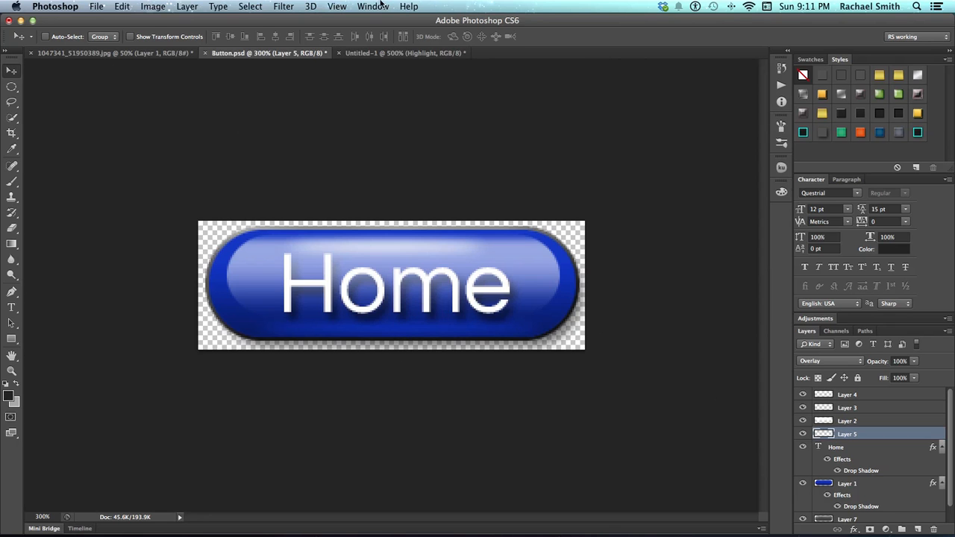
click(397, 53)
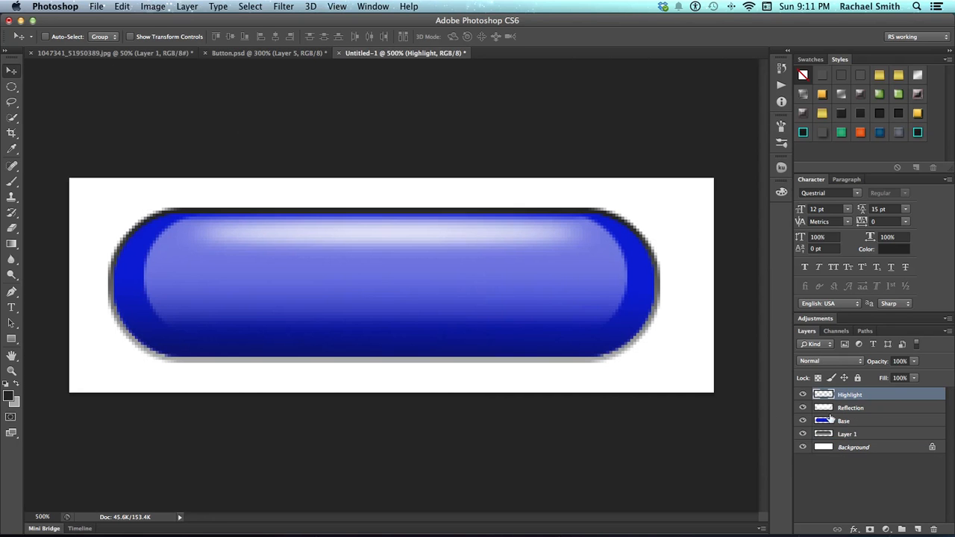
click(803, 397)
click(803, 396)
drag(864, 396, 918, 528)
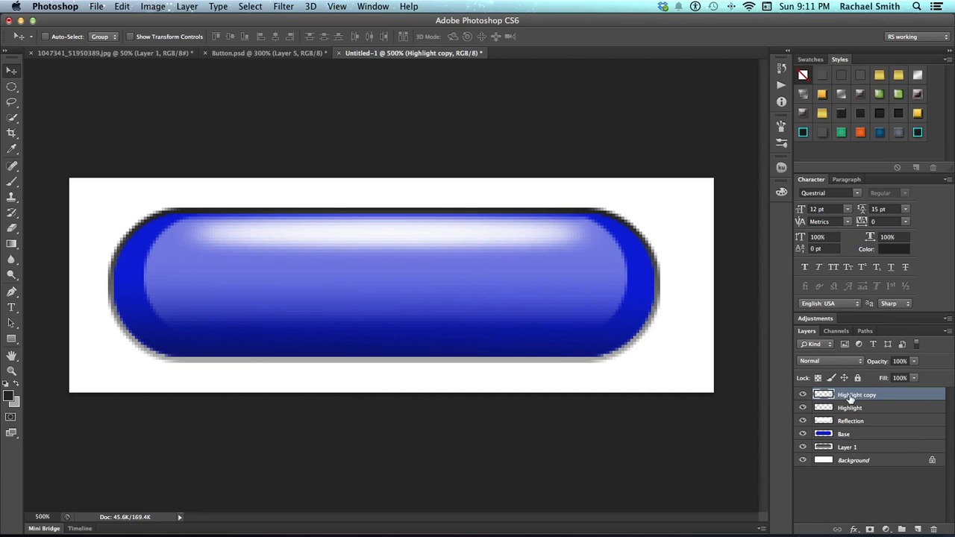
drag(381, 232, 379, 334)
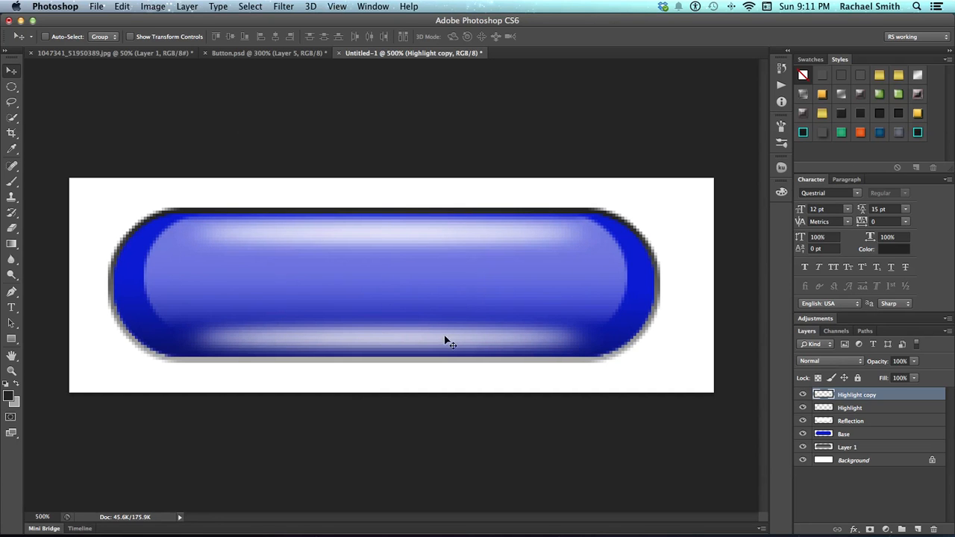
Step: Set the Highlight copy layer's blend mode to Overlay and compare the button with and without it
click(852, 363)
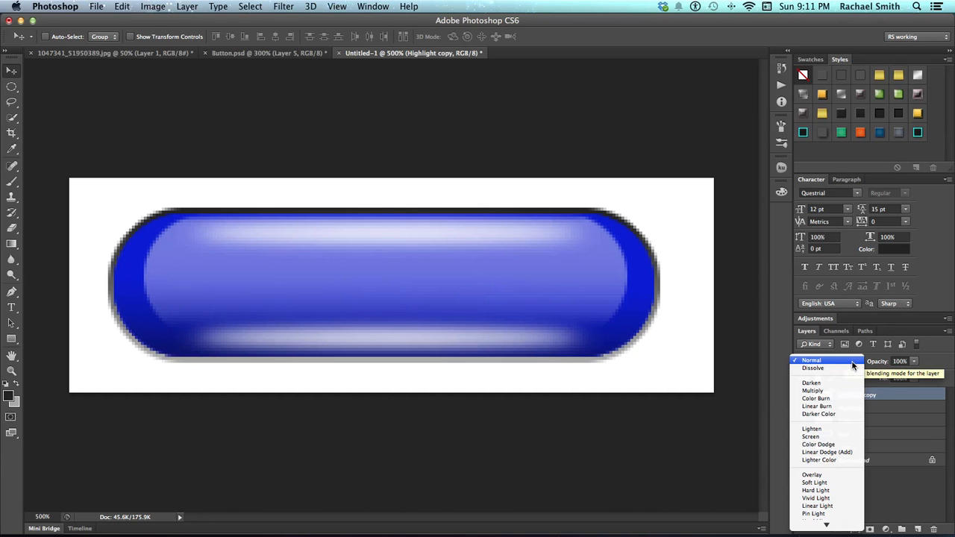
click(846, 475)
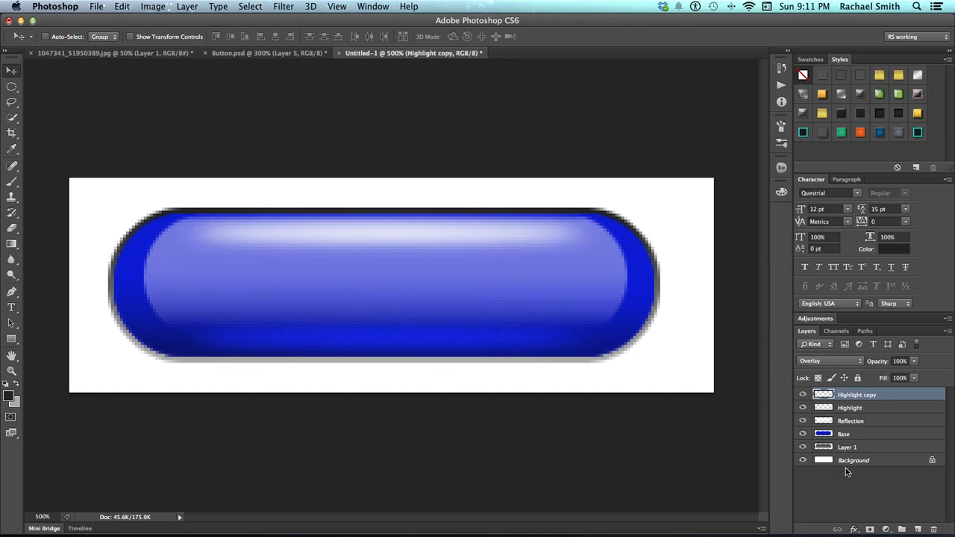
click(803, 396)
click(803, 396)
Step: Load the outline shape on Layer 1 as a selection and feather it by 3 pixels
click(887, 448)
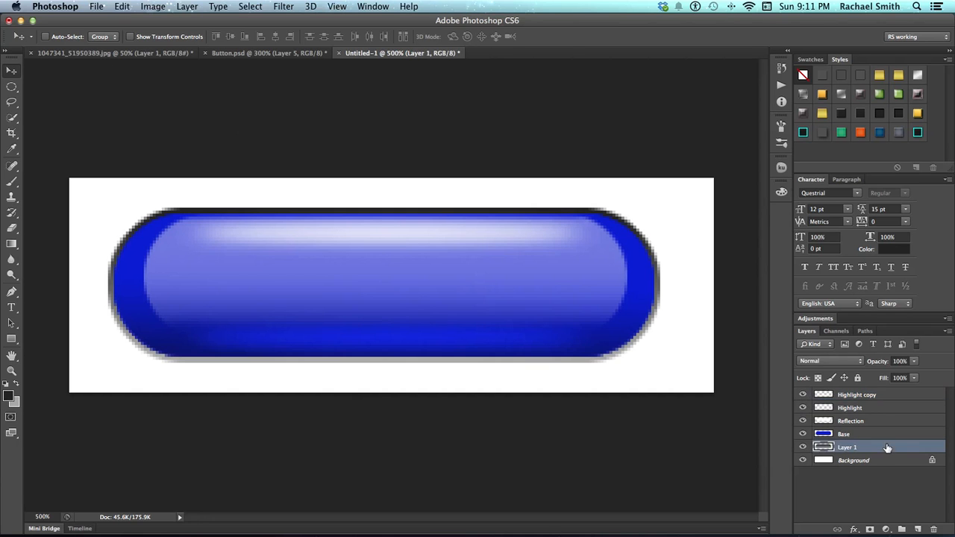
super+click(824, 448)
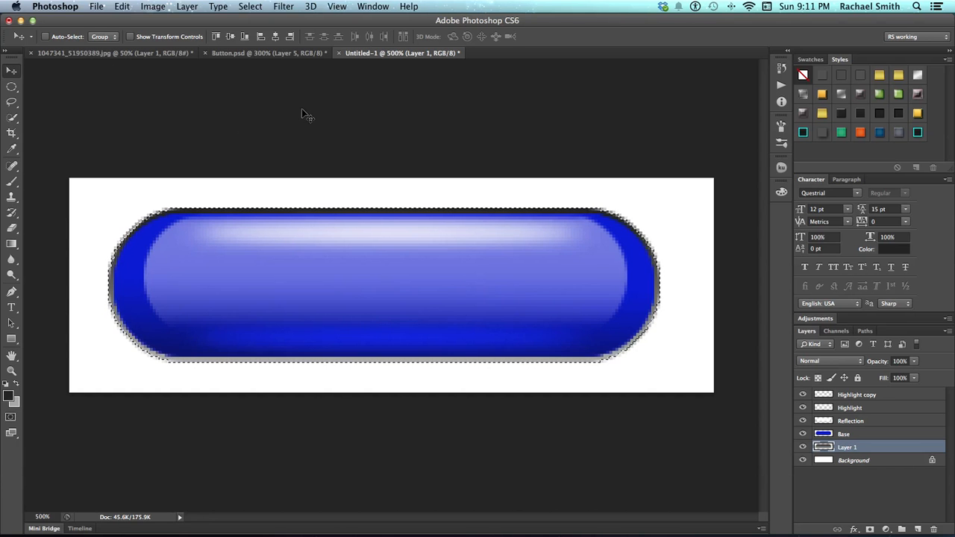
click(214, 6)
mouse_move(236, 4)
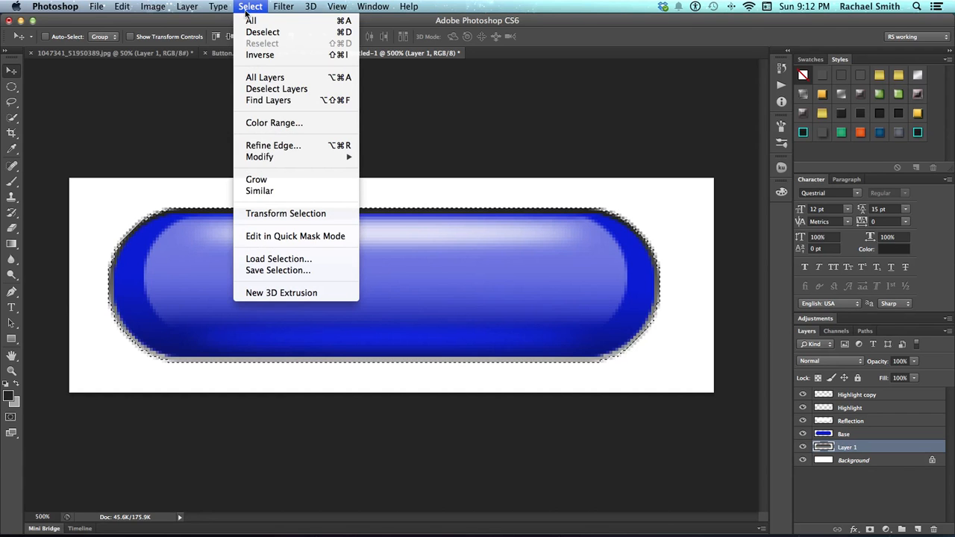
mouse_move(254, 162)
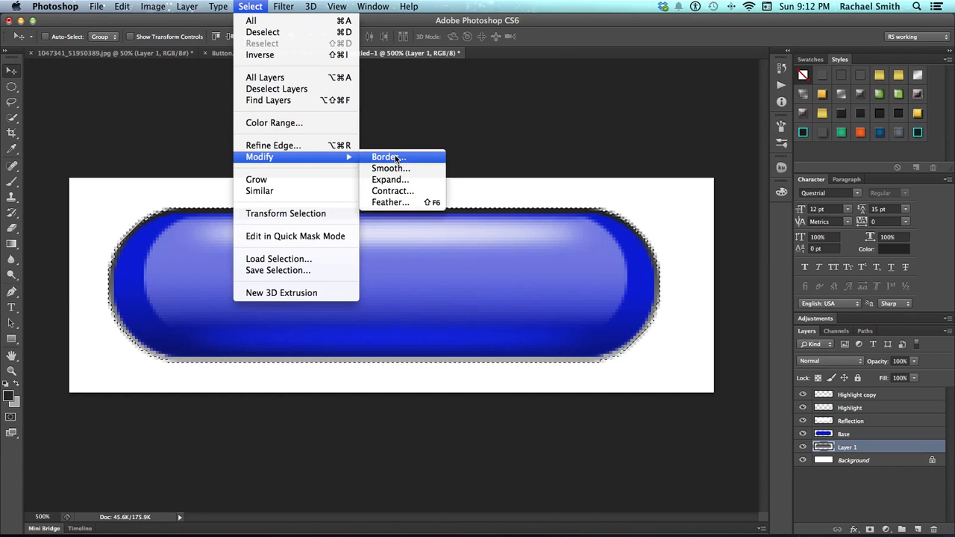
click(400, 203)
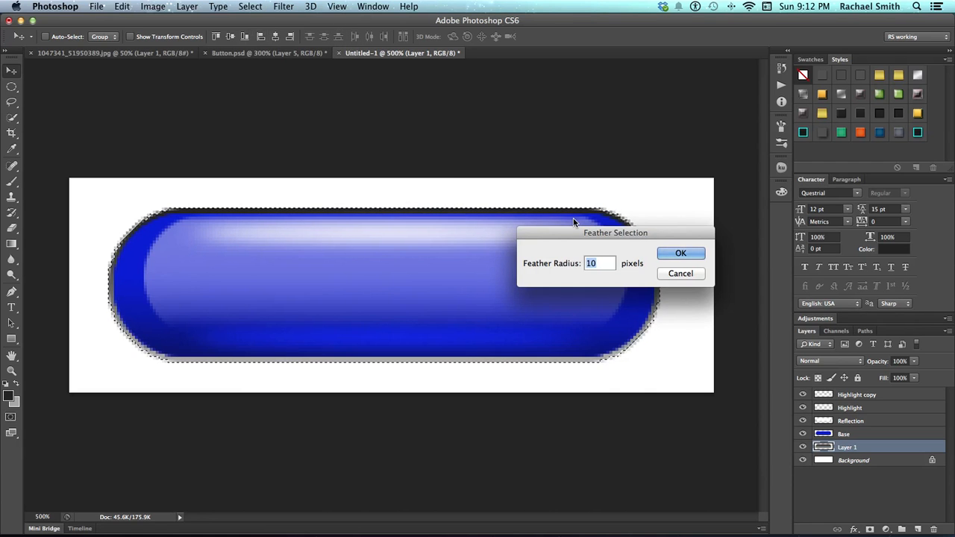
text(3)
key(Return)
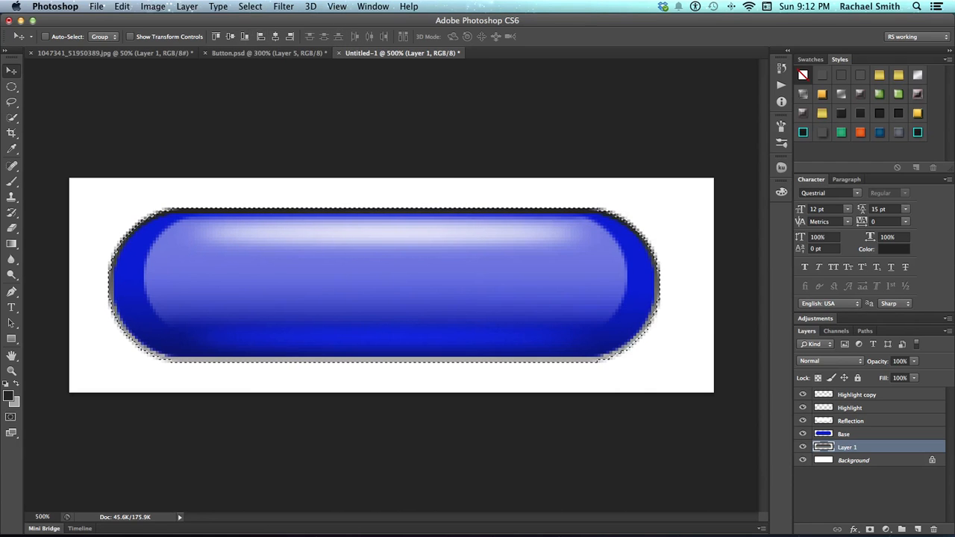
Step: Create a new layer named Shadow and place it beneath Layer 1
click(918, 529)
double_click(848, 446)
text(Shadow)
key(Return)
drag(878, 446, 896, 468)
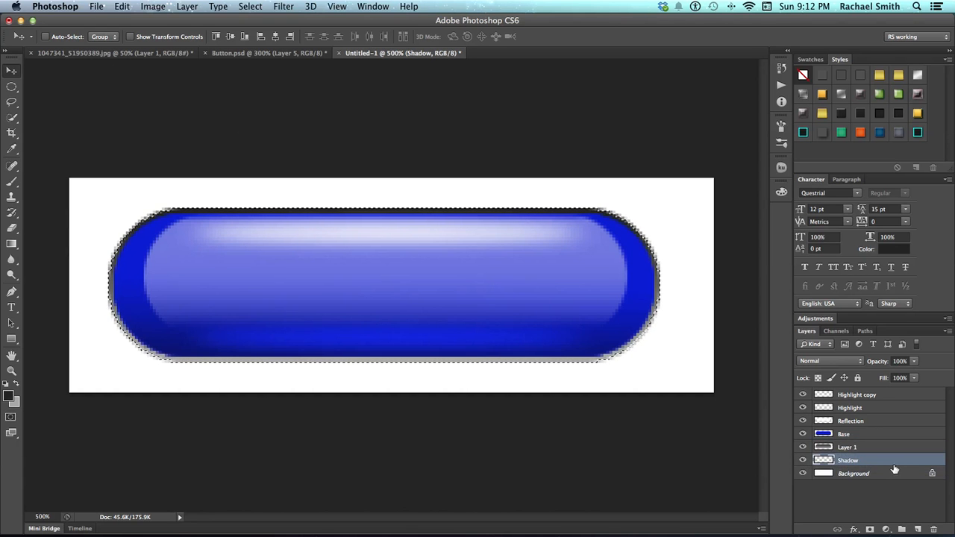
Step: Set the foreground colour to black, fill the feathered selection on the Shadow layer with it, and deselect
click(6, 398)
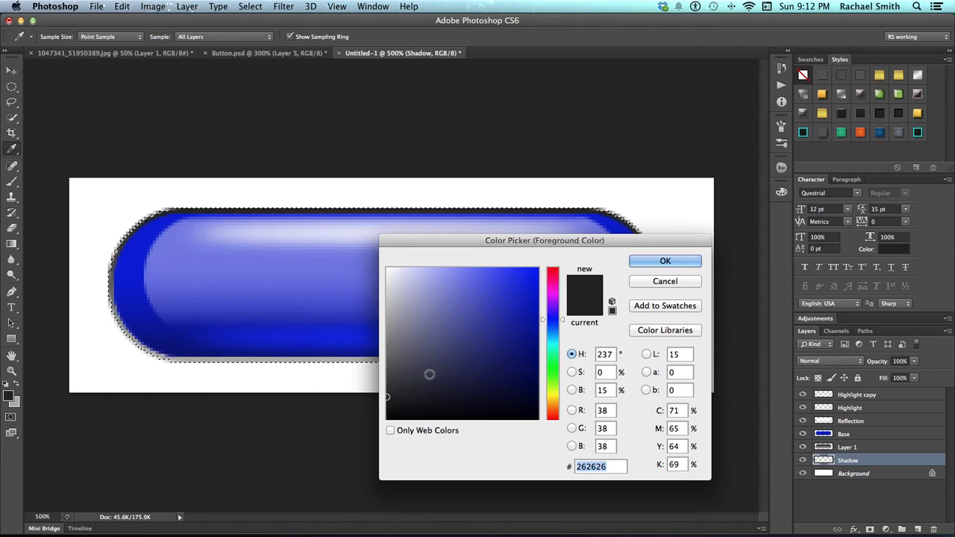
drag(429, 375, 382, 416)
click(665, 262)
key(v)
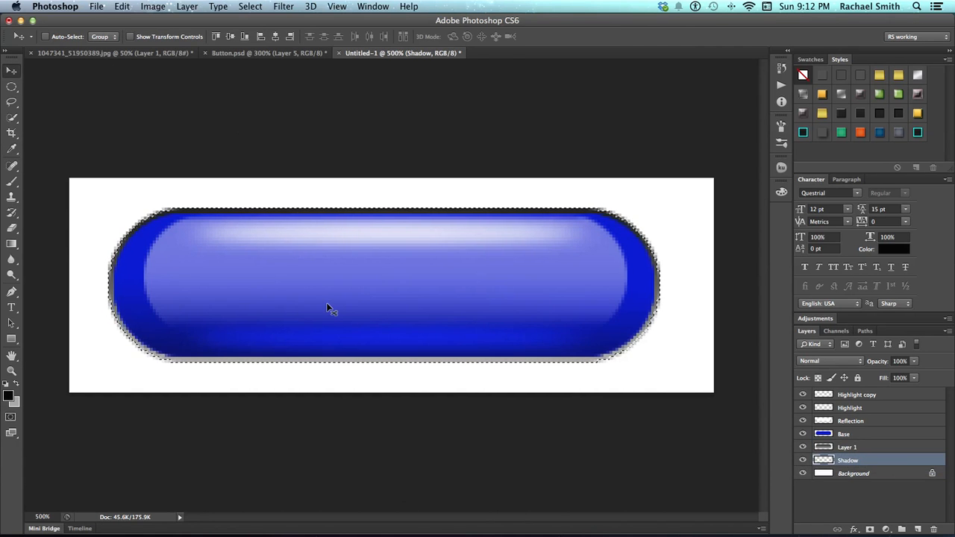
key(alt+BackSpace)
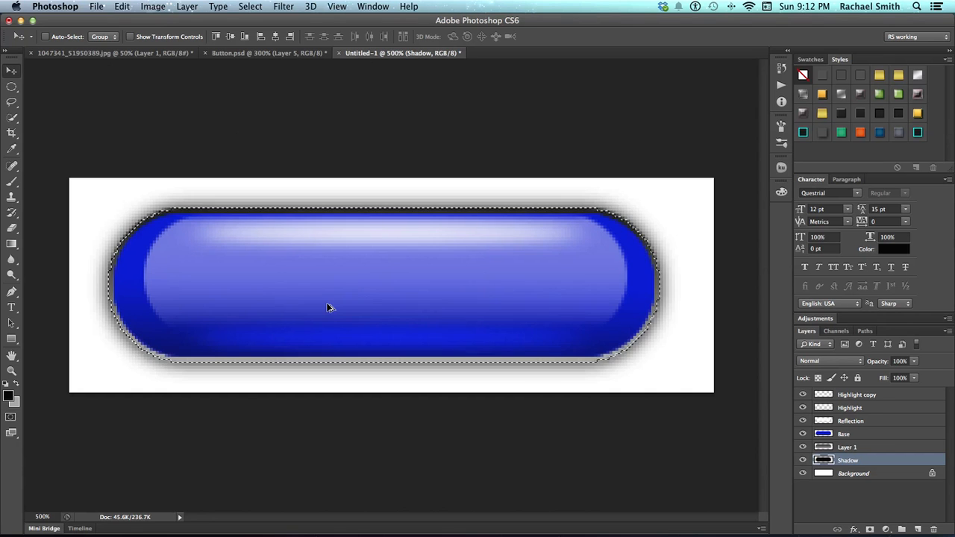
key(super+d)
click(803, 460)
click(802, 460)
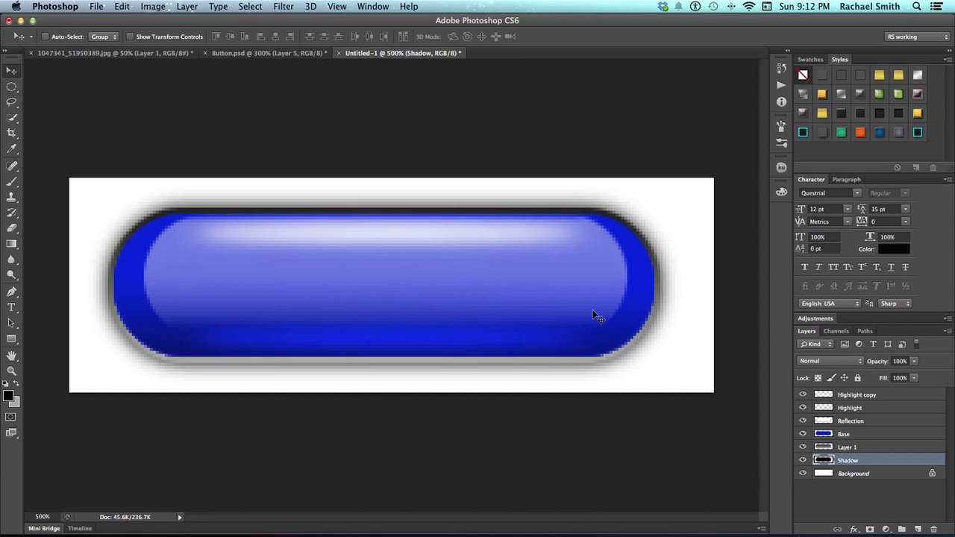
Step: Nudge the Shadow layer a few pixels down and slightly to the right, and lower its opacity to 79%
key(Down)
key(Down)
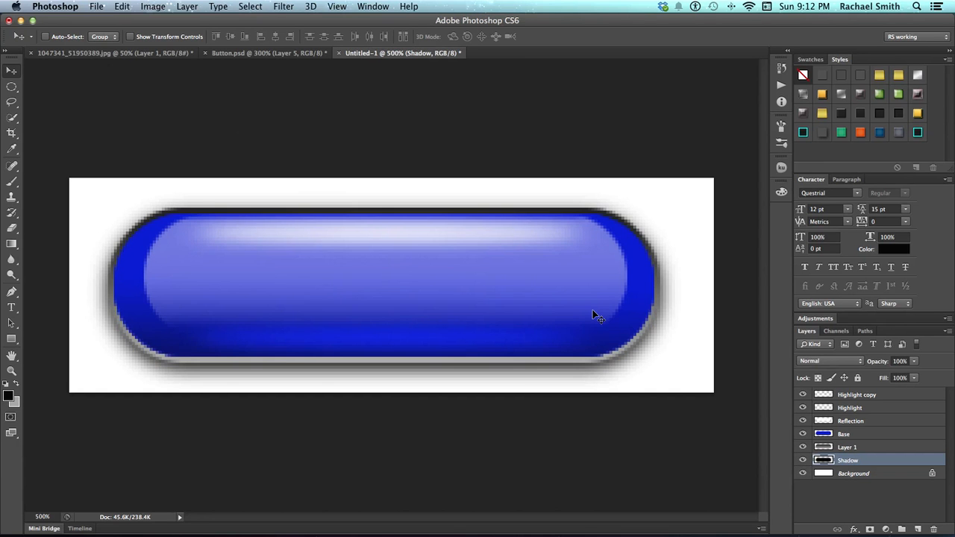
key(Right)
key(Left)
key(Down)
key(Down)
key(Down)
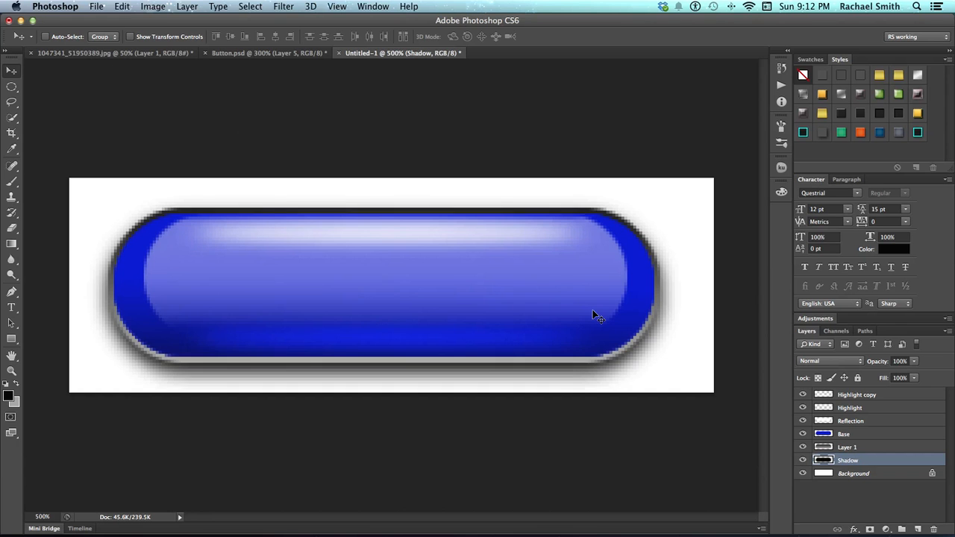
key(Right)
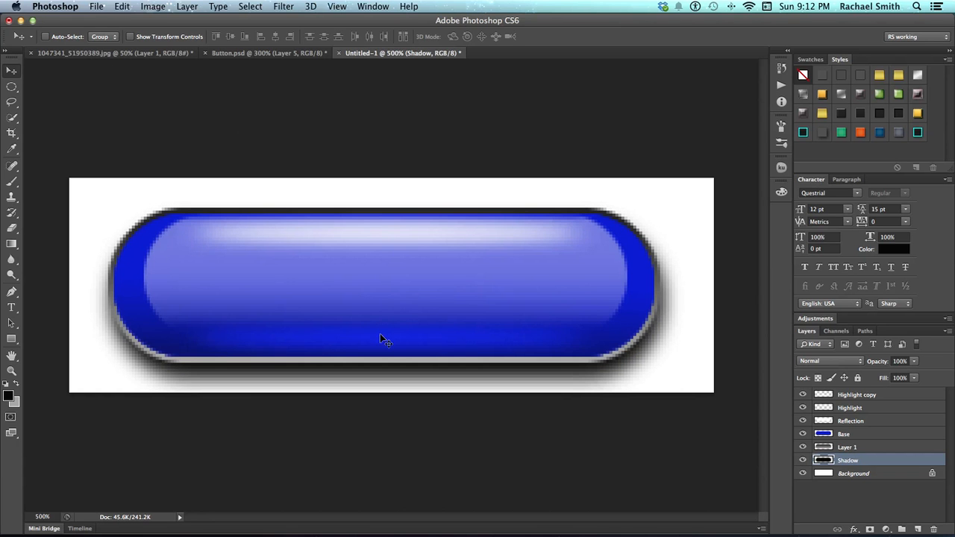
key(Up)
key(Up)
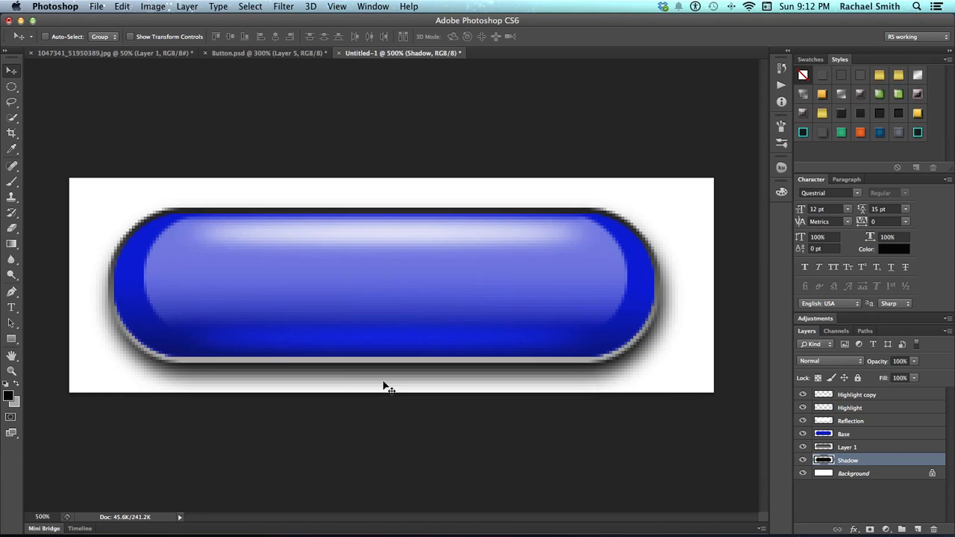
key(Down)
key(Up)
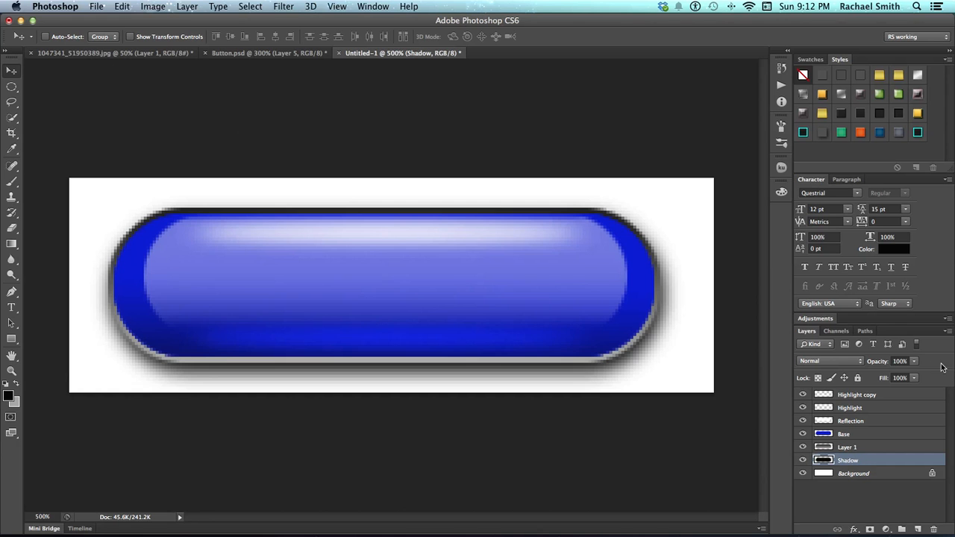
mouse_move(914, 364)
mouse_down()
mouse_move(894, 375)
mouse_move(902, 378)
mouse_up()
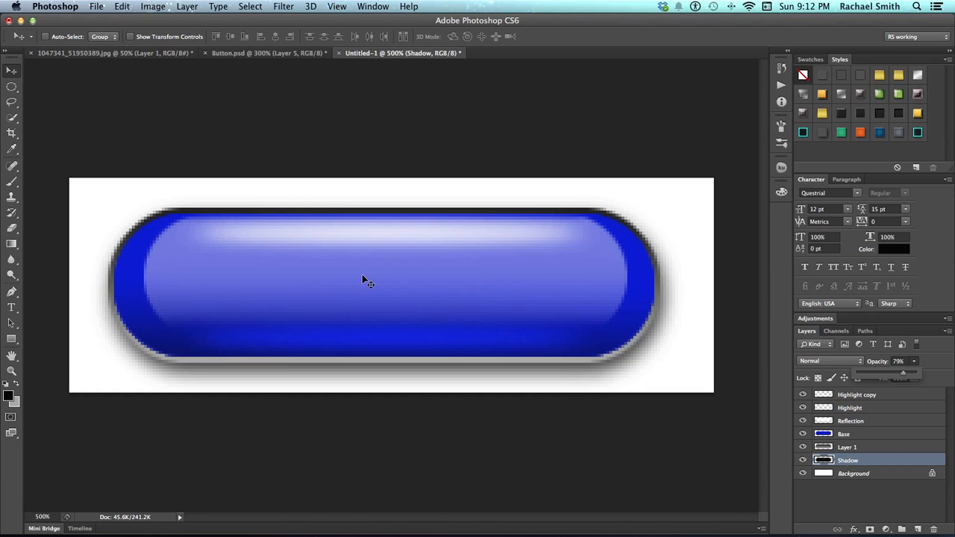
Step: Add the text HOME on the button, bring its layer to the top of the stack, and colour it white
key(t)
click(284, 282)
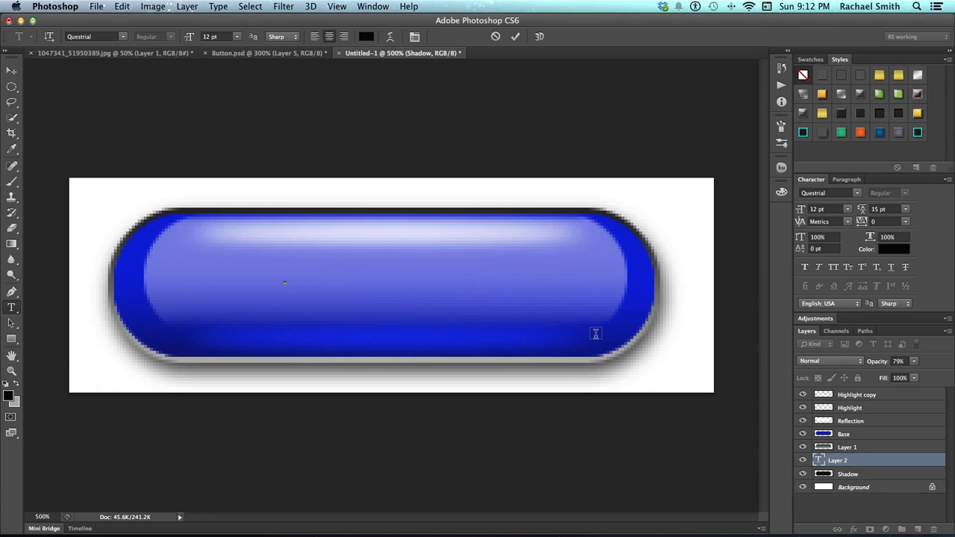
text(HOME)
key(ctrl+Return)
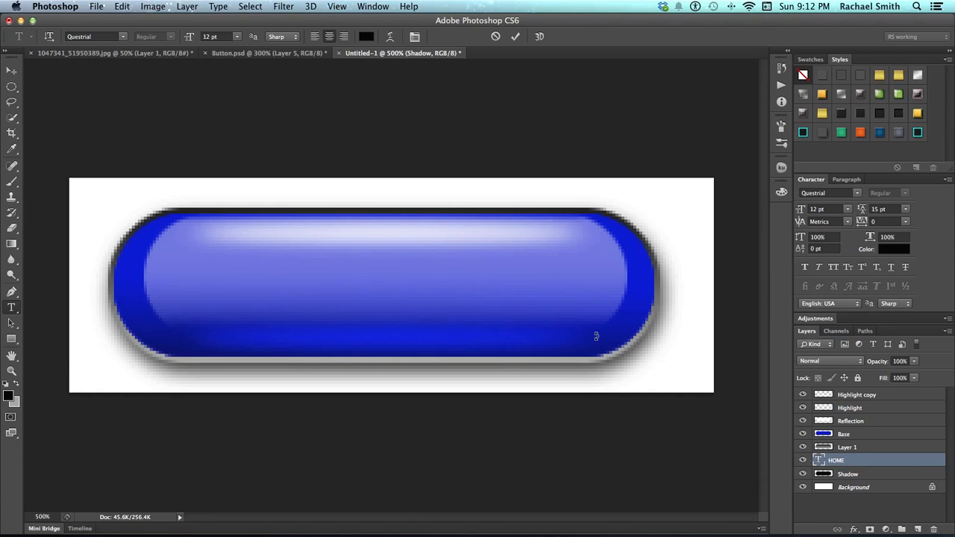
key(ctrl+shift+bracketright)
key(x)
key(alt+BackSpace)
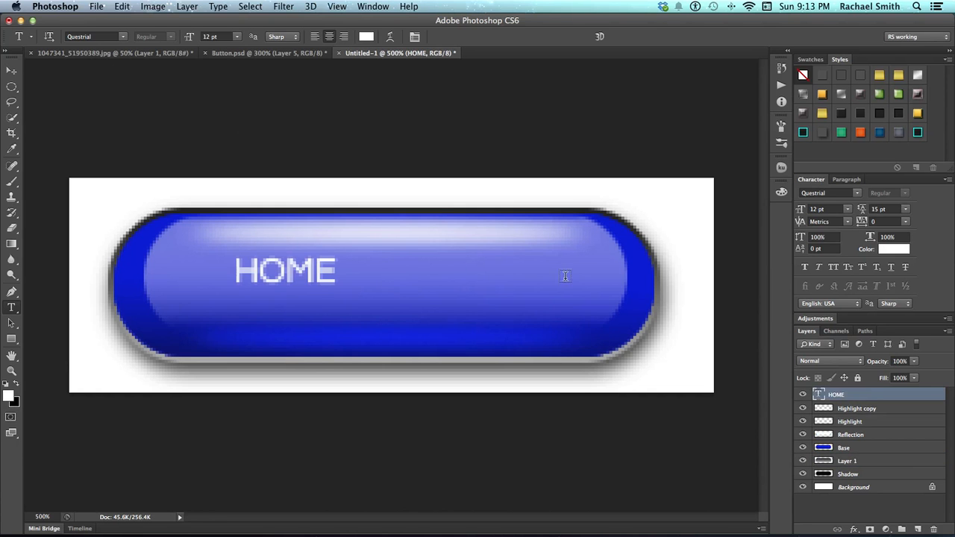
Step: Scale the HOME text up to about 33.88 pt and centre it on the button
key(ctrl+t)
drag(337, 293, 534, 337)
key(Return)
key(v)
drag(410, 293, 403, 275)
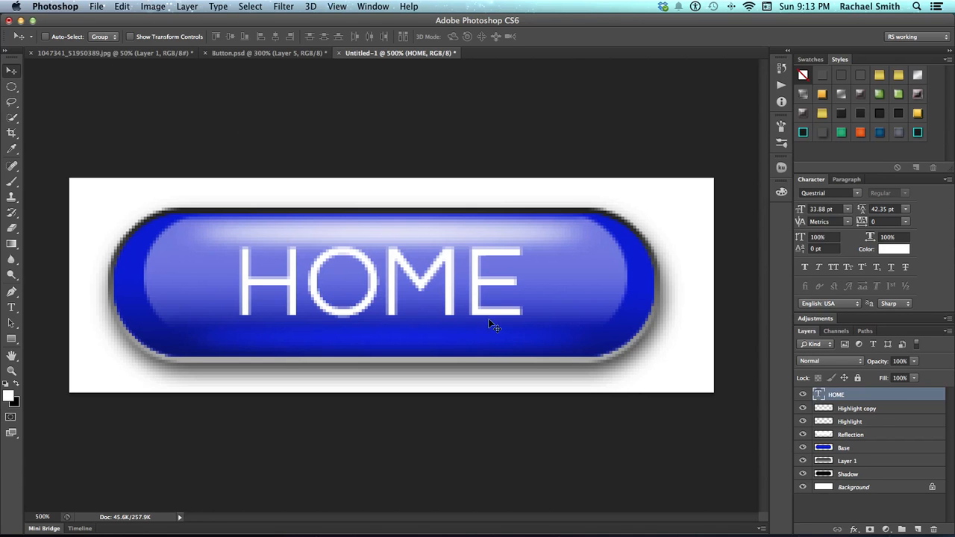
Step: Apply a Drop Shadow to the HOME text layer, with the shadow distance reduced below 5 px
double_click(867, 397)
drag(715, 161, 672, 124)
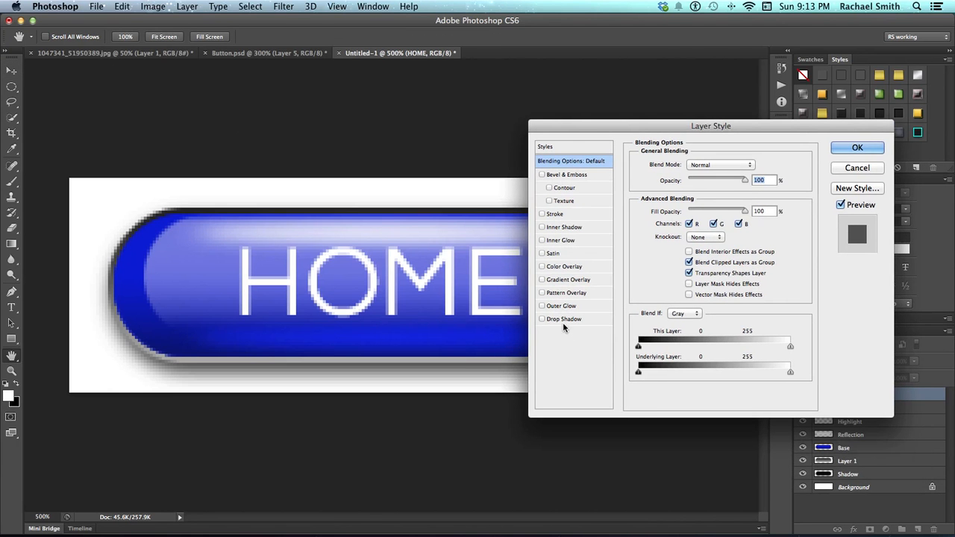
drag(576, 126, 670, 131)
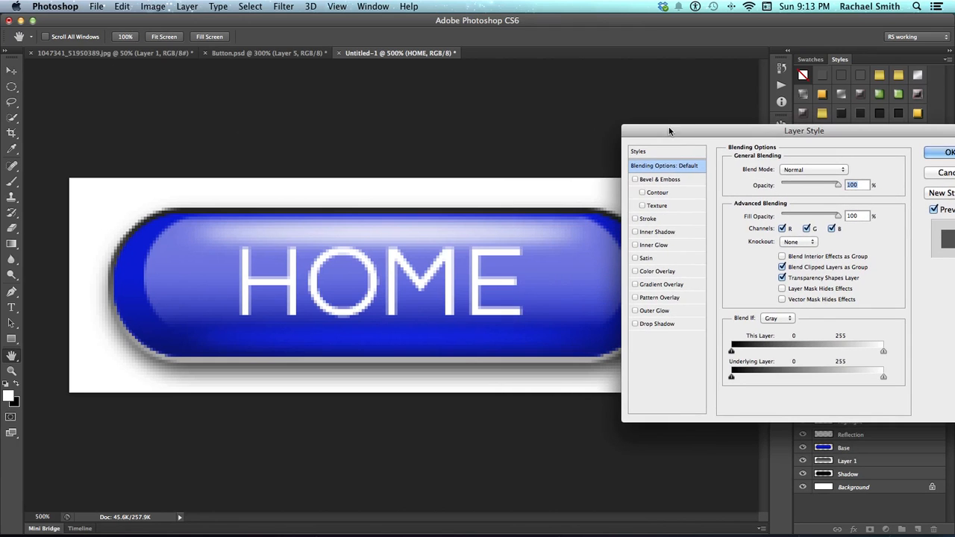
click(635, 324)
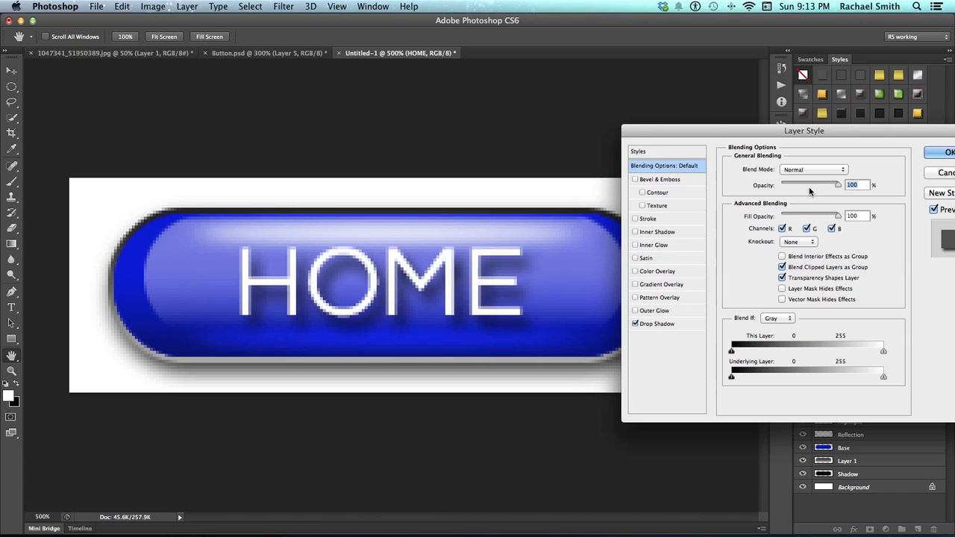
click(657, 324)
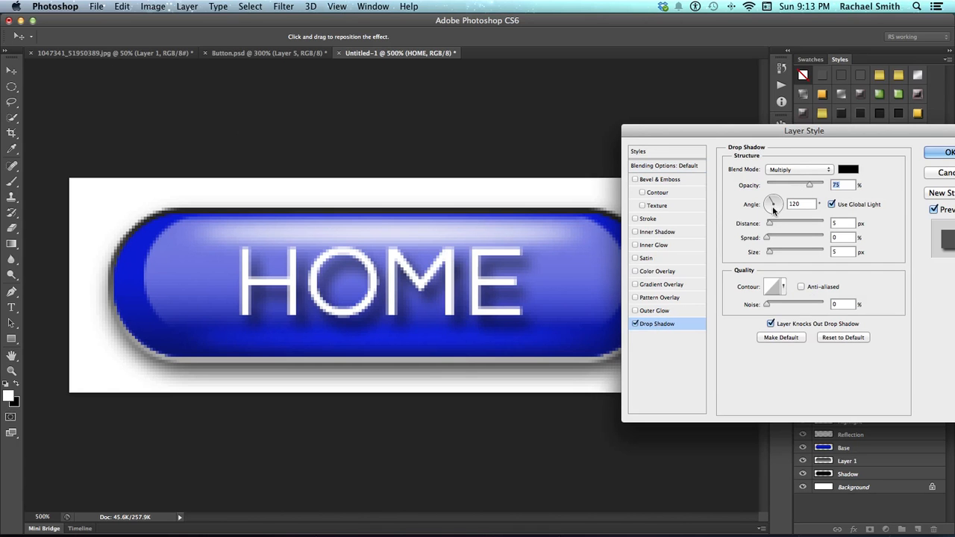
drag(769, 223, 768, 226)
click(943, 153)
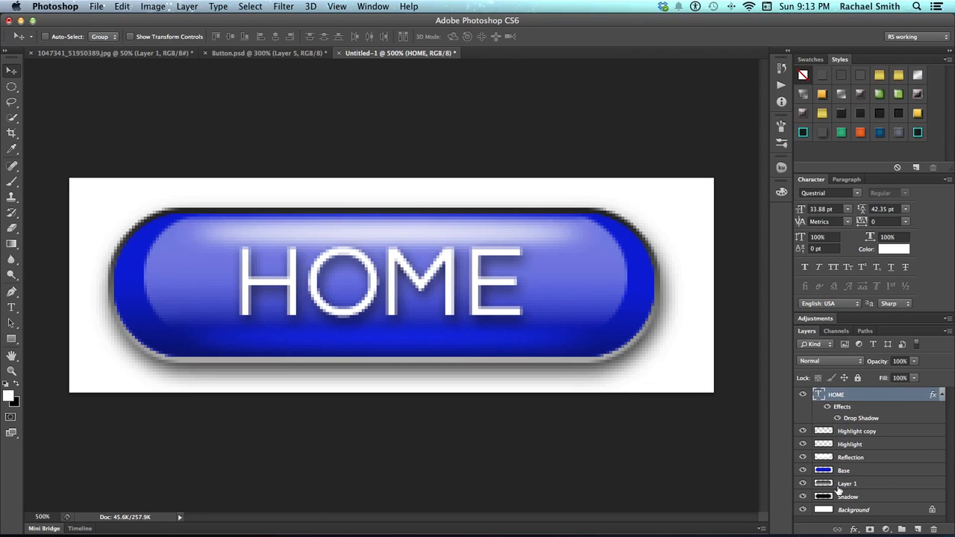
Step: Hide the Background layer and trim the canvas on all four sides based on transparent pixels
click(877, 510)
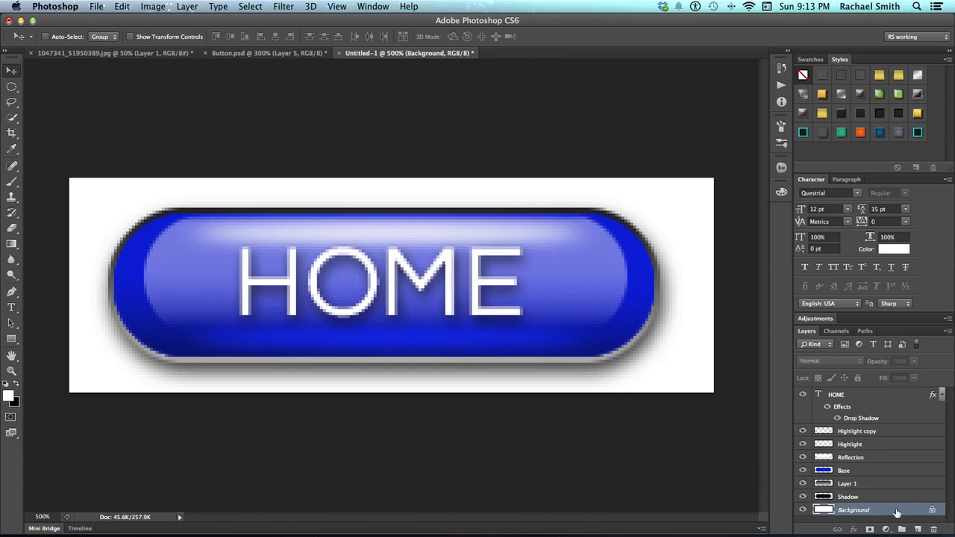
click(803, 511)
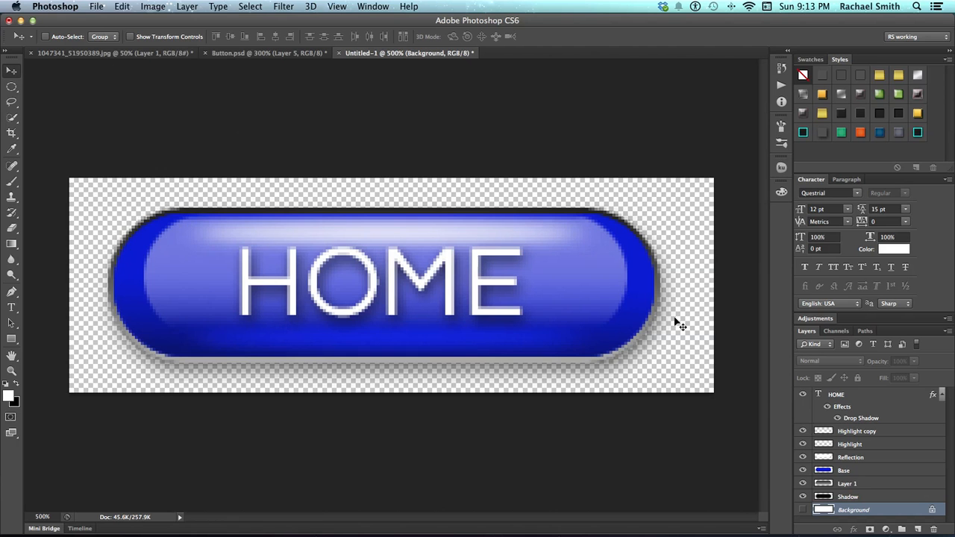
click(121, 7)
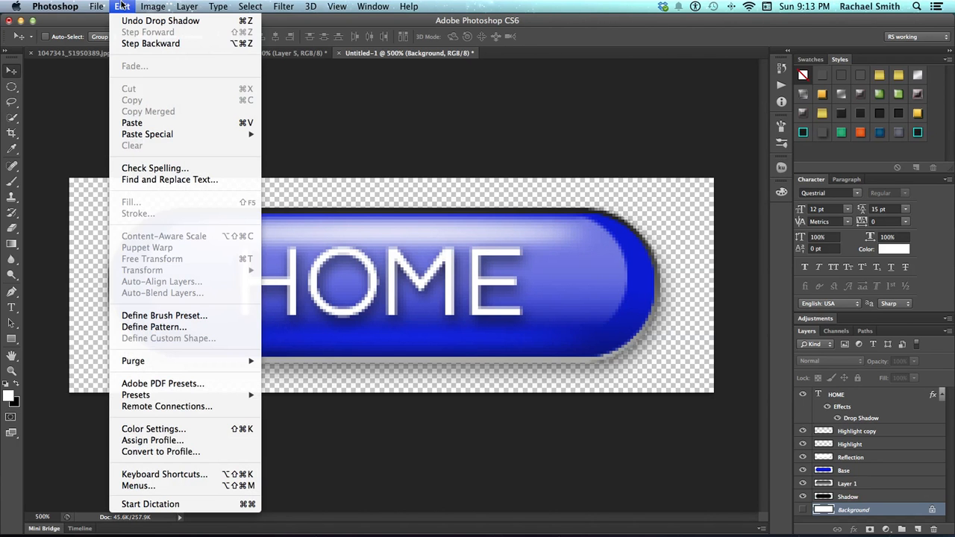
mouse_move(152, 6)
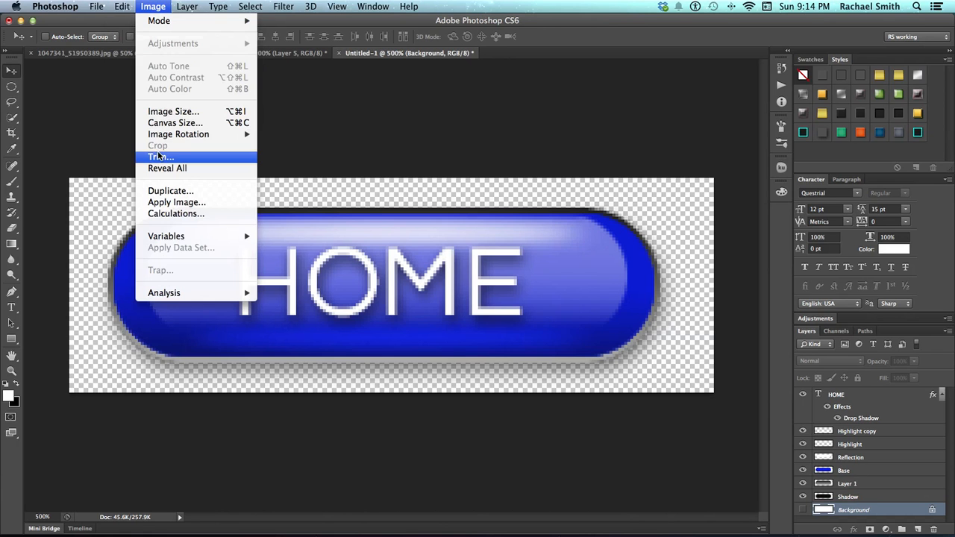
click(160, 157)
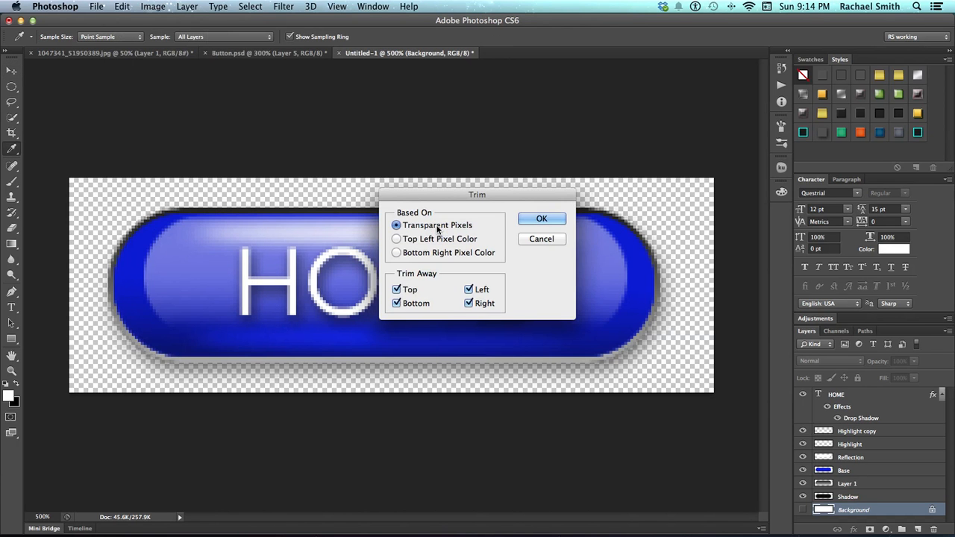
click(543, 218)
key(v)
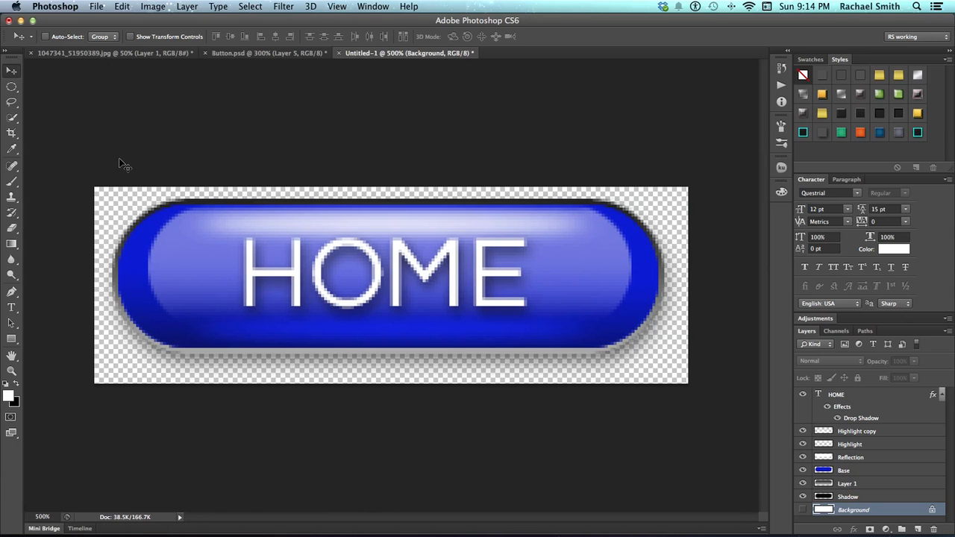
Step: Save the document in Photoshop format as Button 1.psd in the Start Over folder, keeping its layers
click(97, 6)
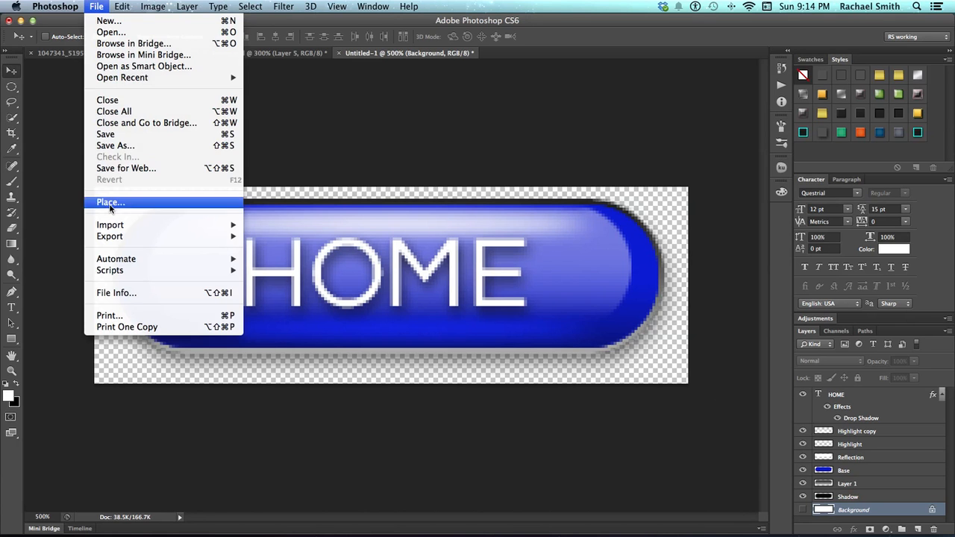
click(111, 137)
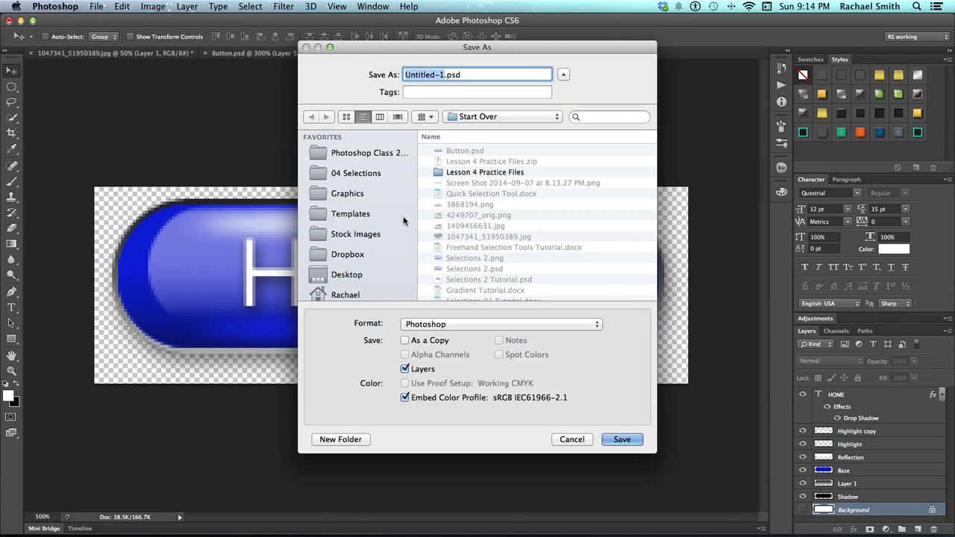
text(Button 1)
click(619, 440)
click(601, 224)
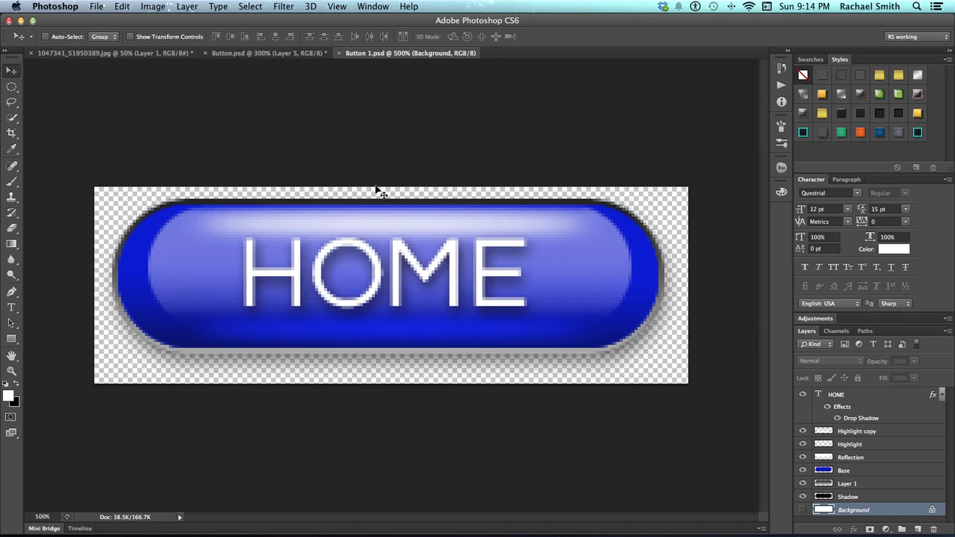
Step: Save a PNG copy as Button 1.png in the Start Over folder, with Smallest / Slow compression and no interlacing
click(94, 6)
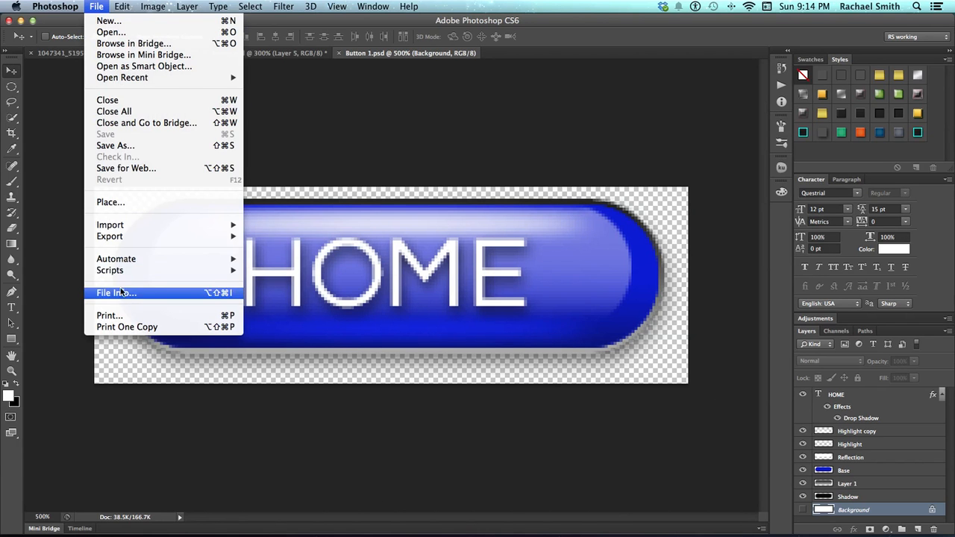
mouse_move(120, 230)
click(119, 146)
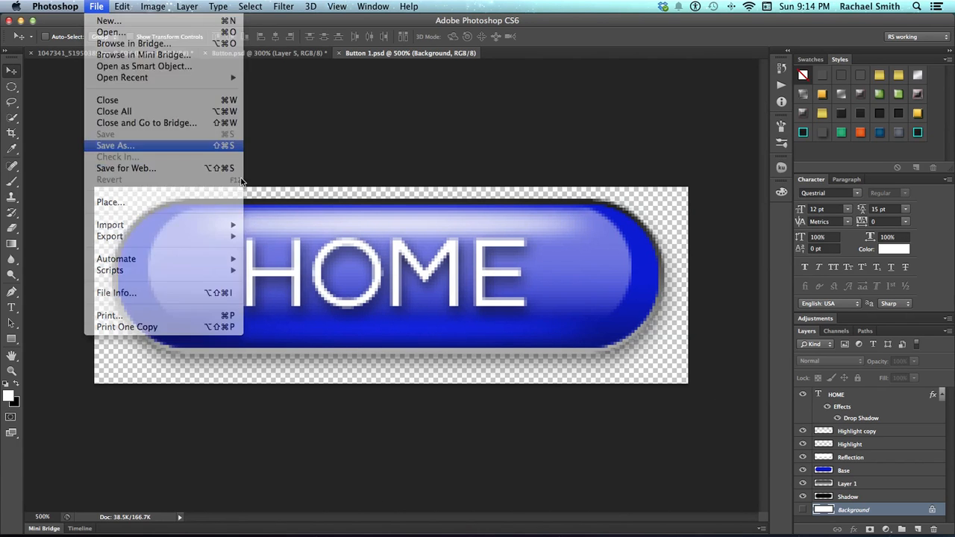
click(469, 326)
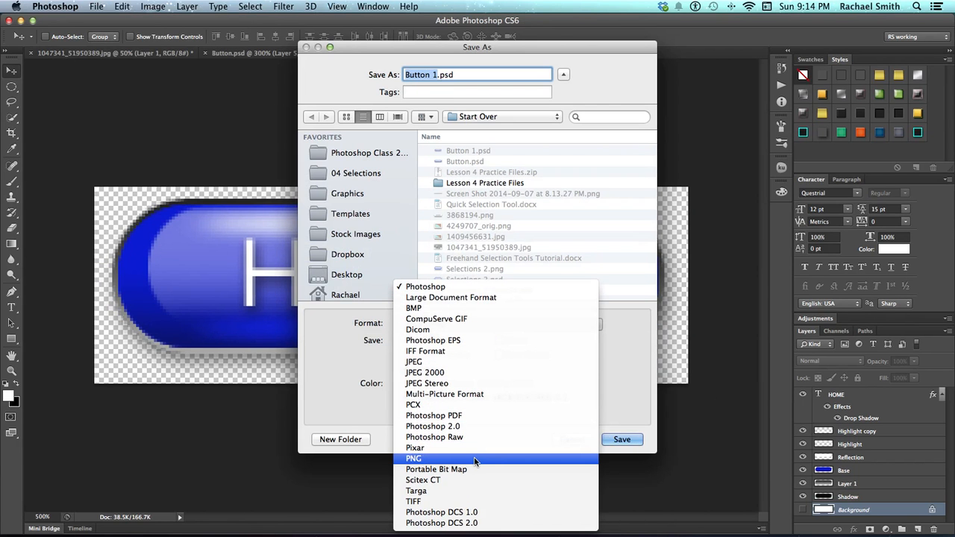
click(474, 459)
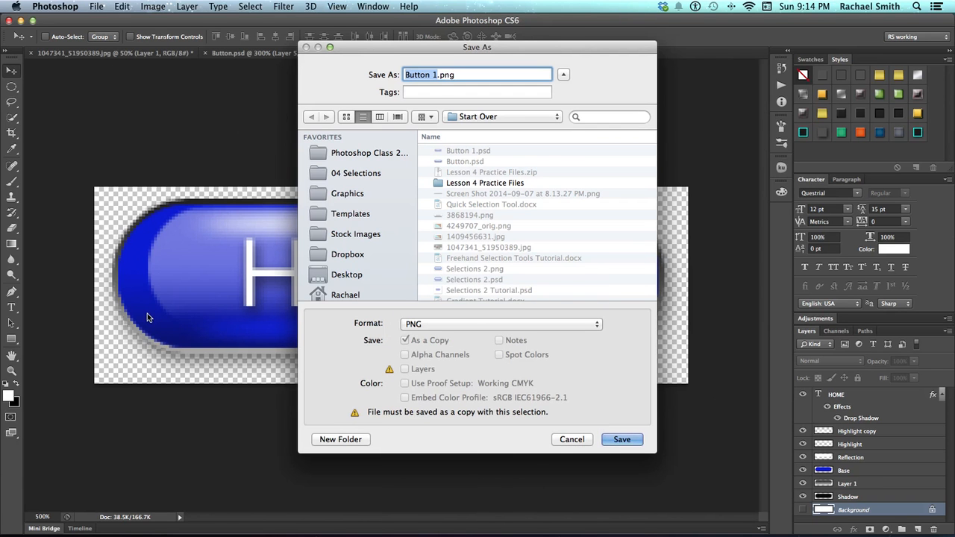
click(464, 326)
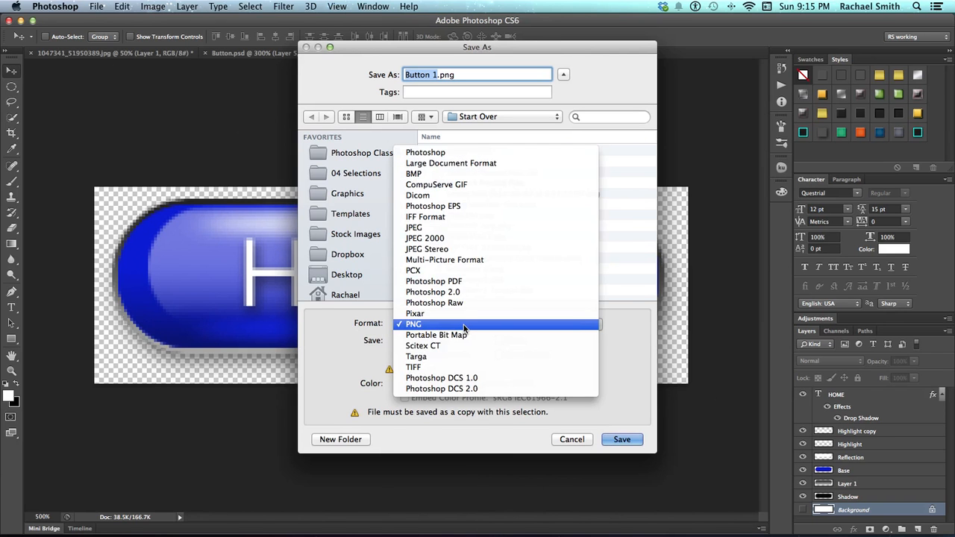
click(464, 326)
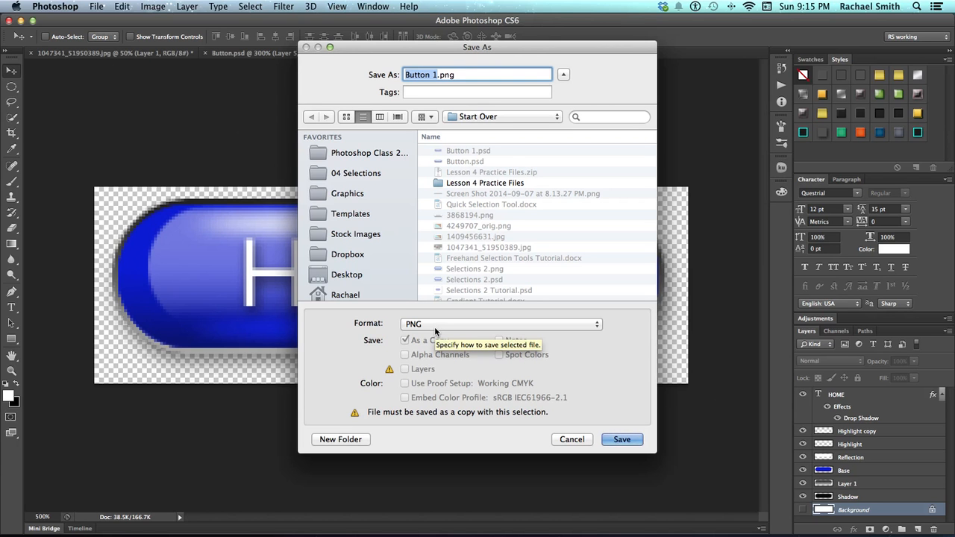
click(626, 442)
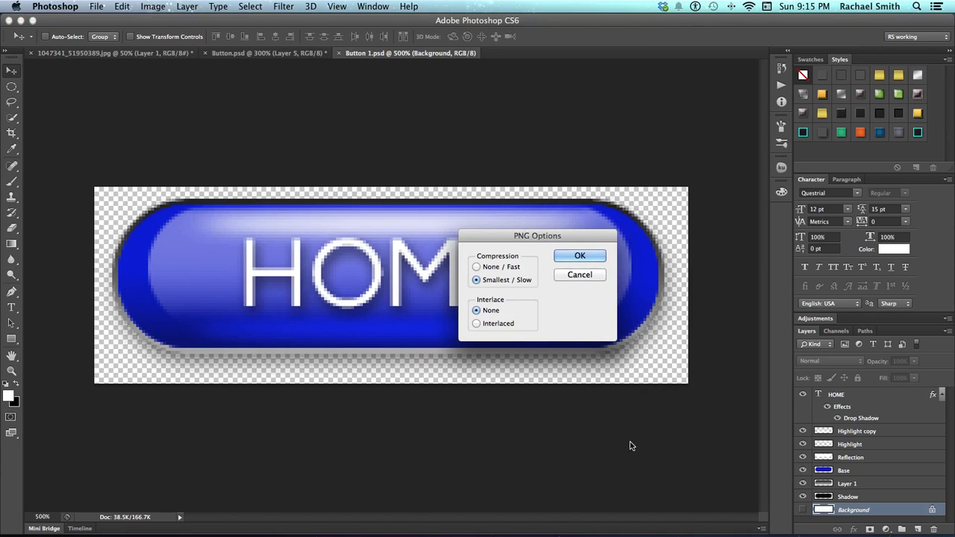
click(575, 259)
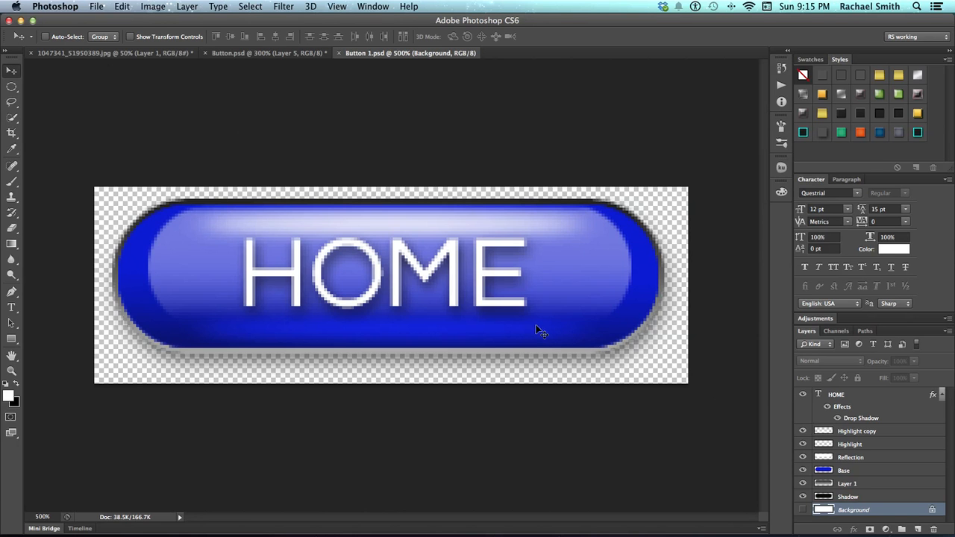
Step: View the finished button at 100% zoom
click(11, 371)
right_click(228, 286)
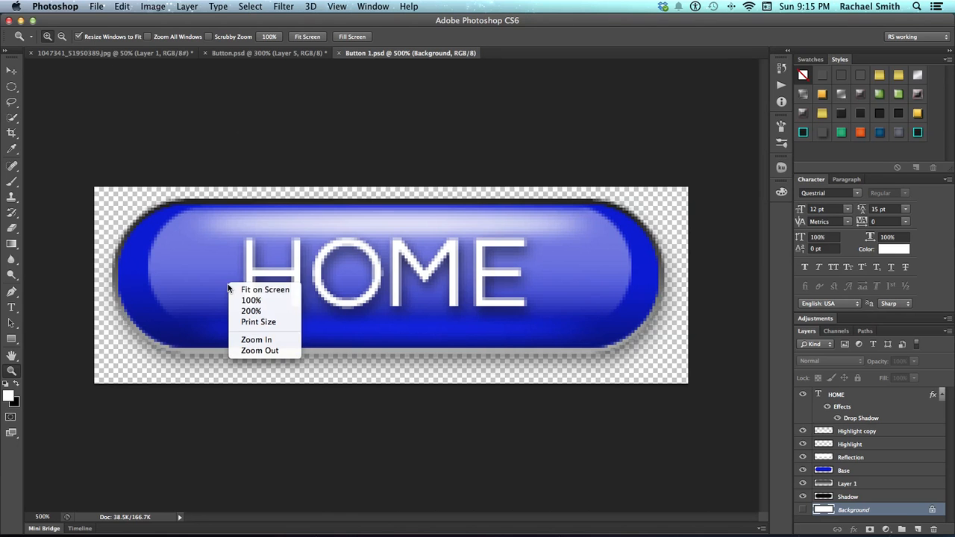
click(247, 301)
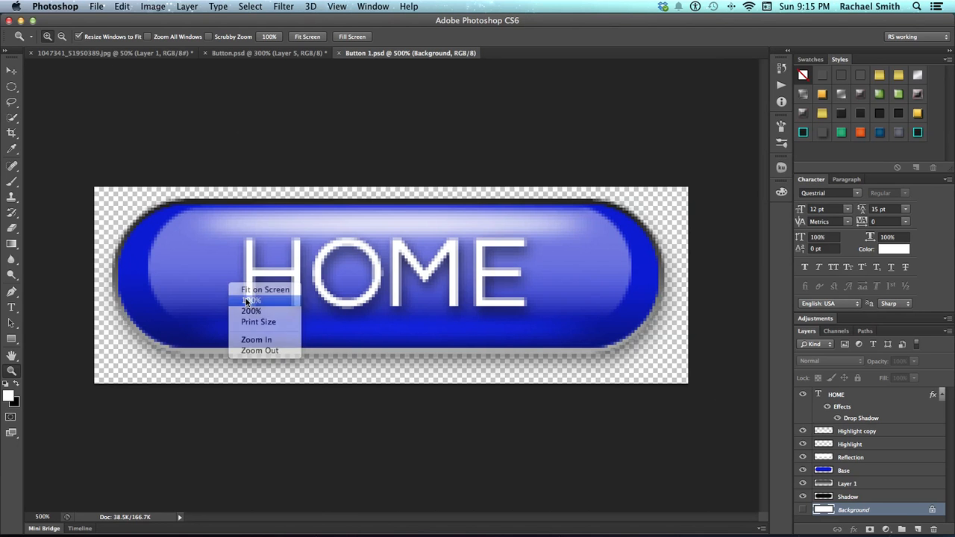